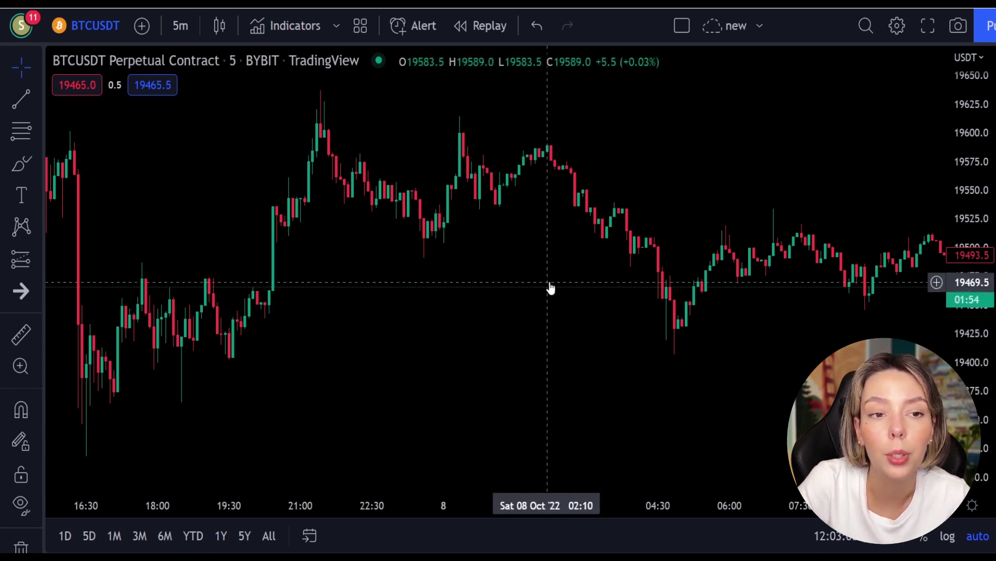
# Pan the BTCUSDT 5-minute chart back to candles from 6–7 October 2022.
pyautogui.moveTo(550, 273); pyautogui.dragTo(365, 316)
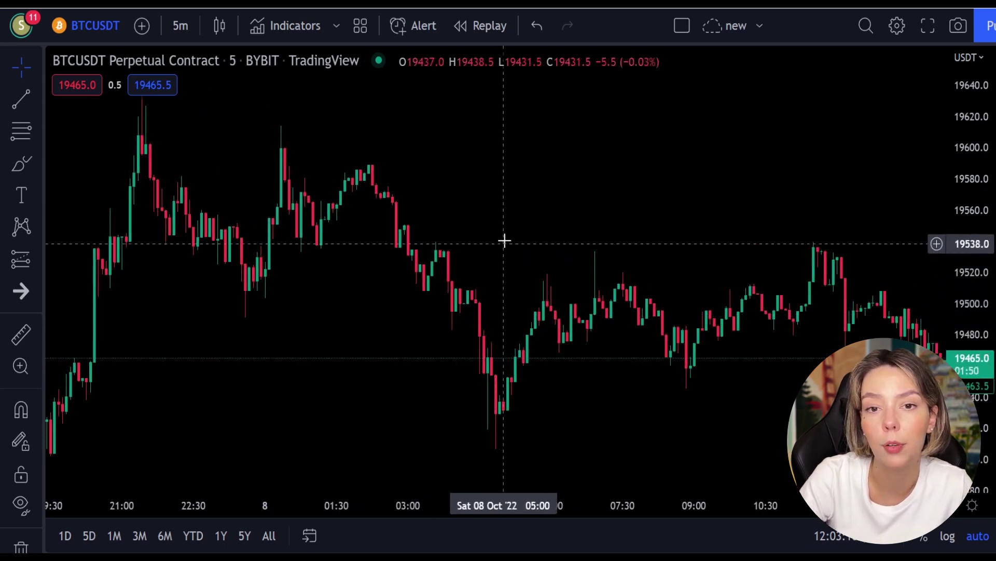
pyautogui.hscroll(-3, 519, 226)
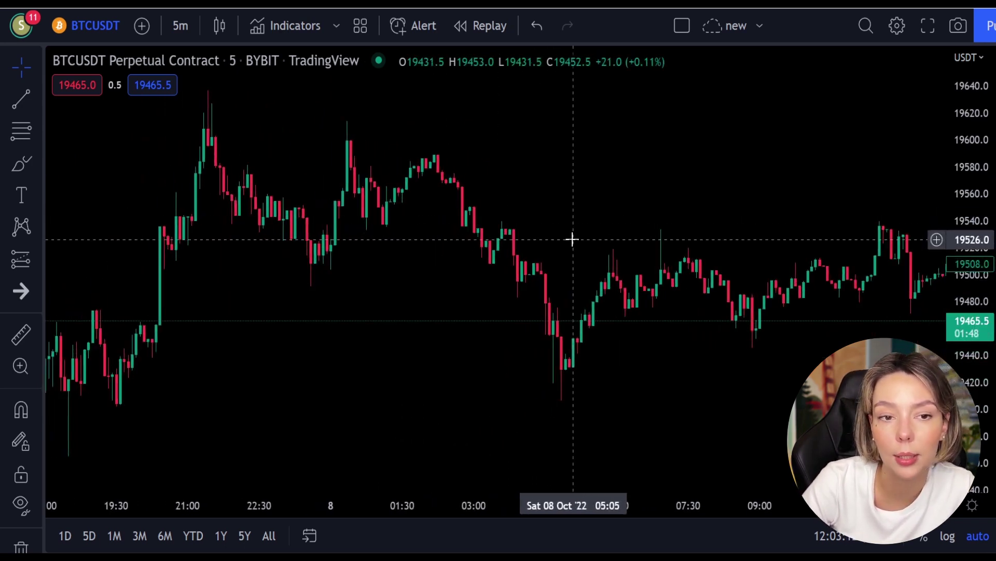
pyautogui.moveTo(341, 283); pyautogui.dragTo(524, 360)
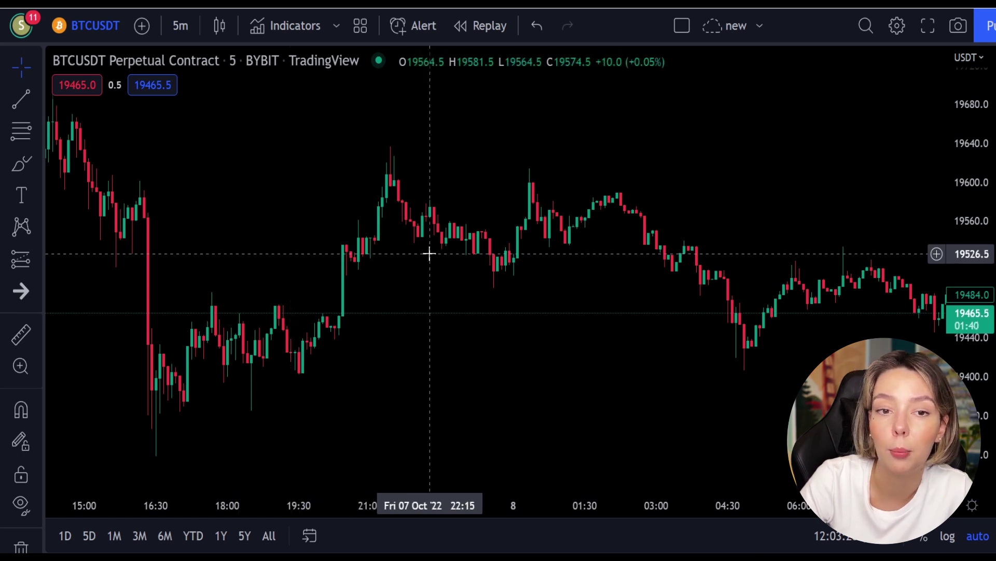
pyautogui.moveTo(282, 214); pyautogui.dragTo(562, 316)
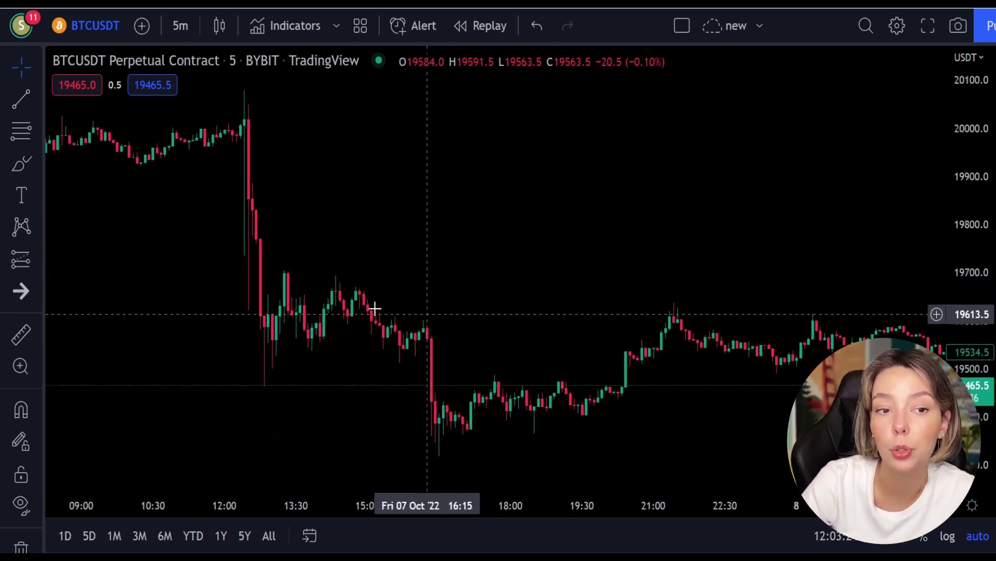
pyautogui.moveTo(196, 268); pyautogui.dragTo(614, 406)
pyautogui.moveTo(254, 240); pyautogui.dragTo(480, 339)
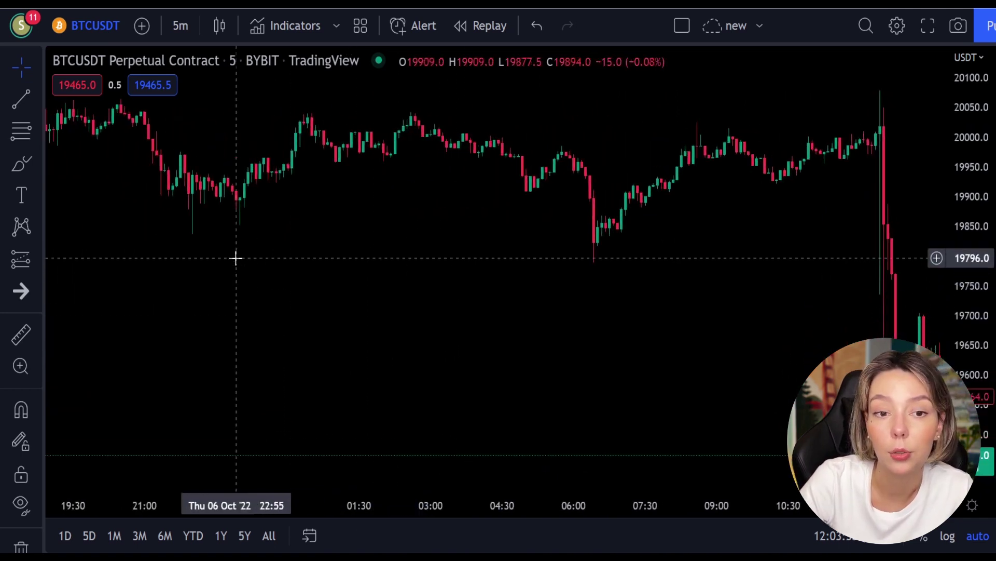
pyautogui.moveTo(245, 258); pyautogui.dragTo(457, 321)
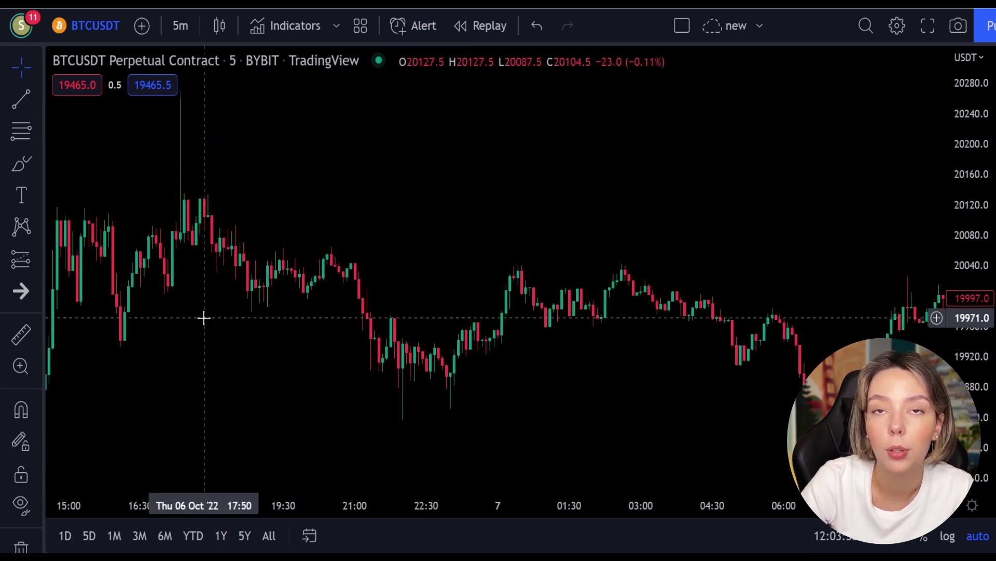
pyautogui.moveTo(204, 319); pyautogui.dragTo(490, 386)
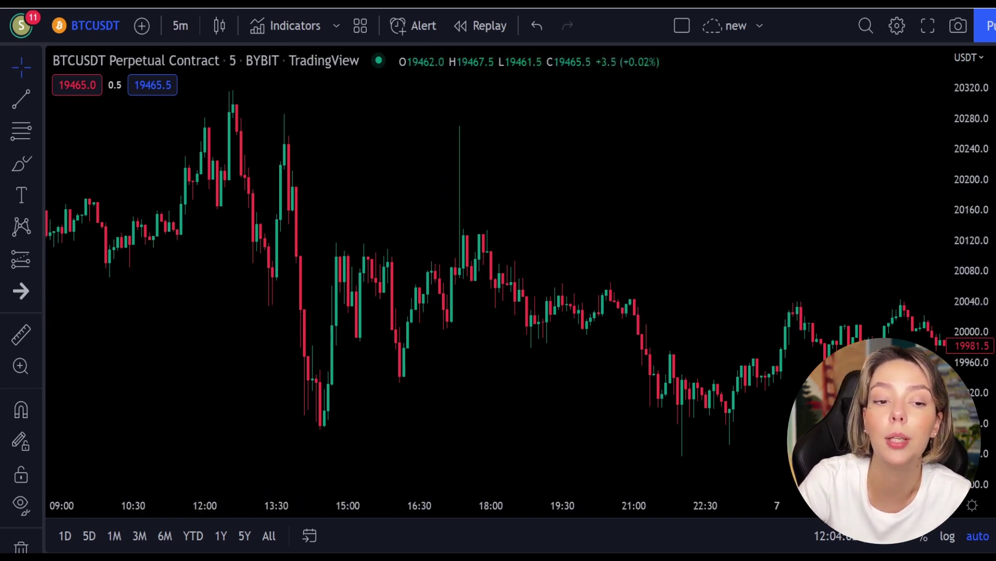
# Add the Laguerre RSI indicator by searching 'la rsi'.
pyautogui.click(291, 27)
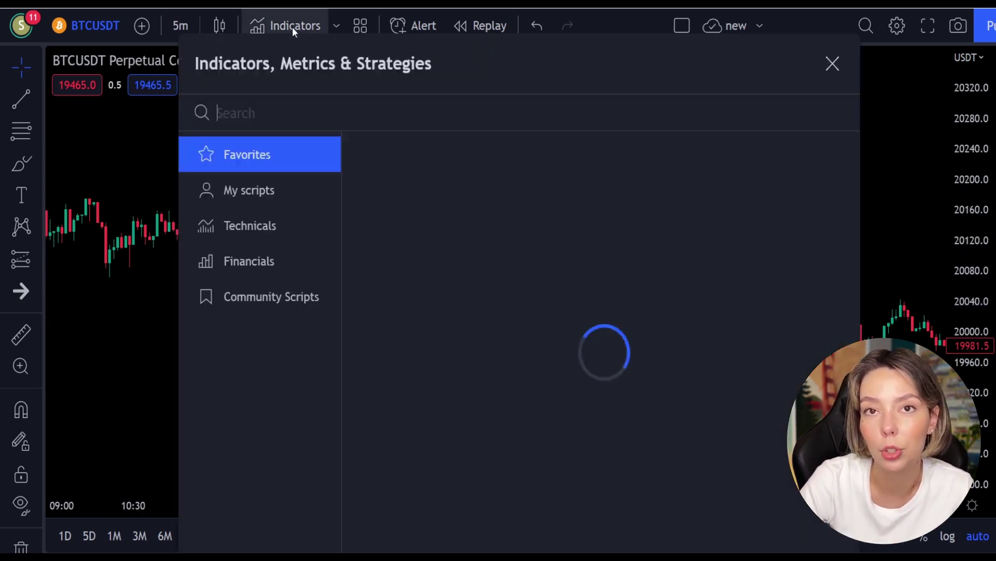
pyautogui.write('la rsi')
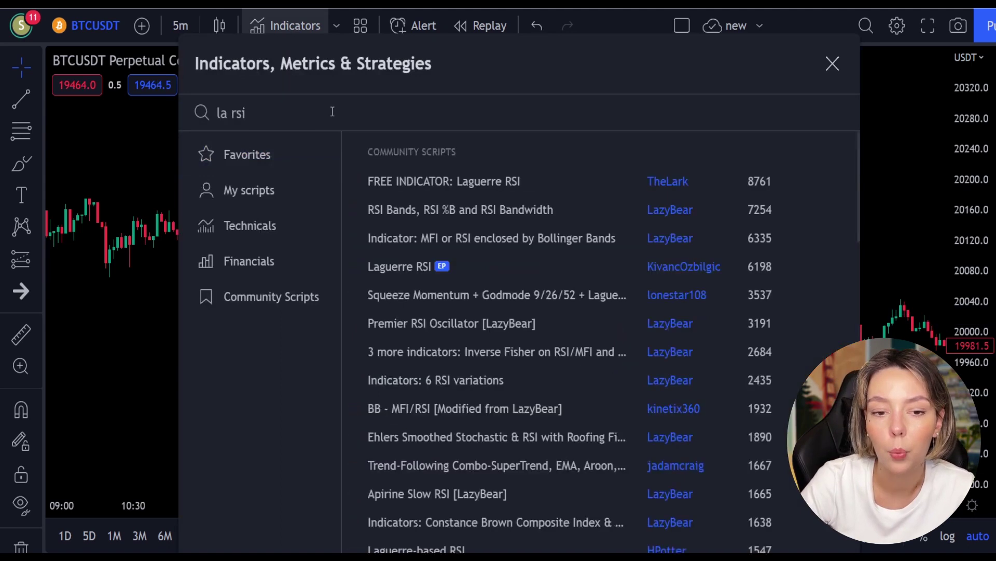
pyautogui.click(405, 266)
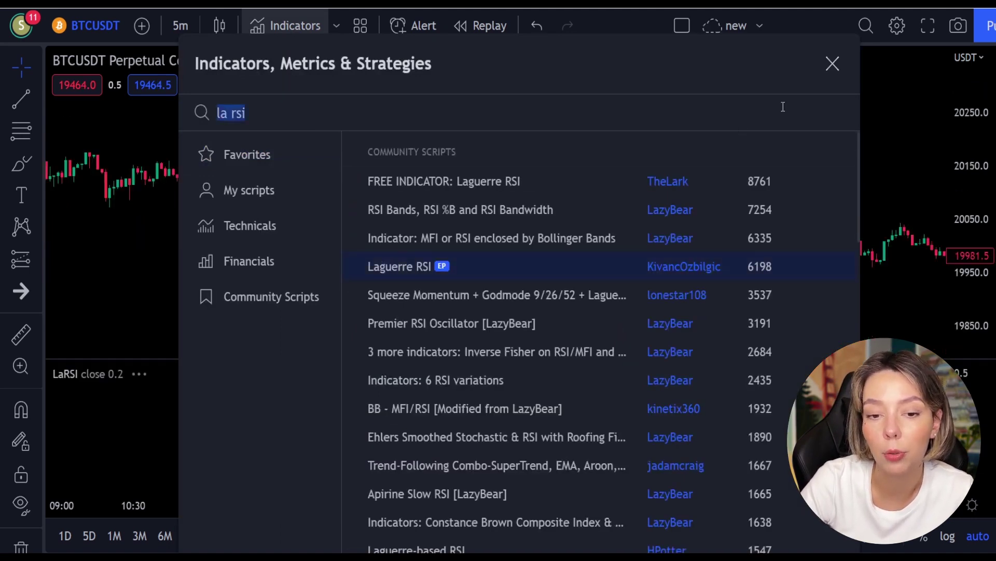
pyautogui.click(838, 65)
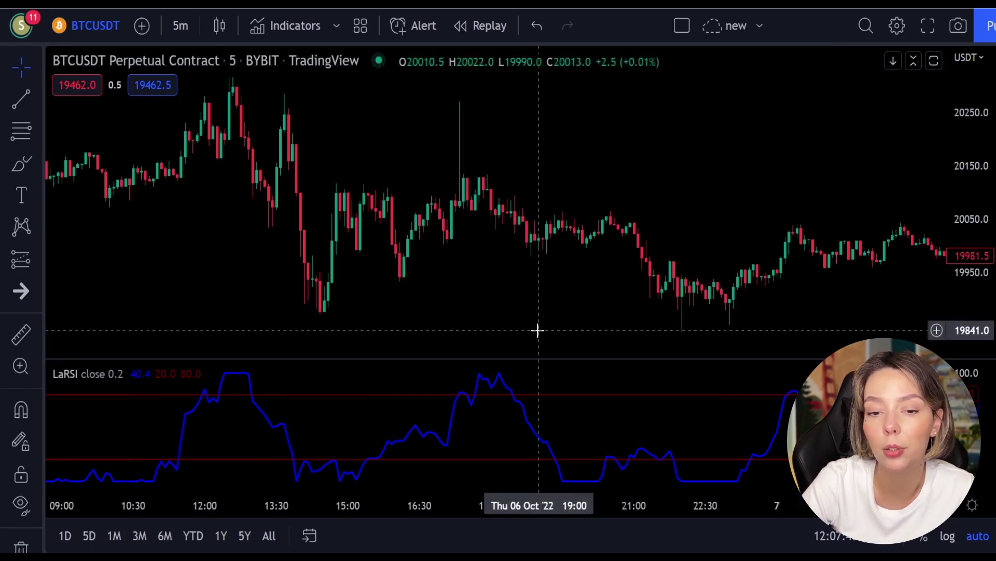
# Add the SuperTrend+ indicator and pan back to 5 October 18:00 onward.
pyautogui.click(296, 25)
pyautogui.write('supertrend+')
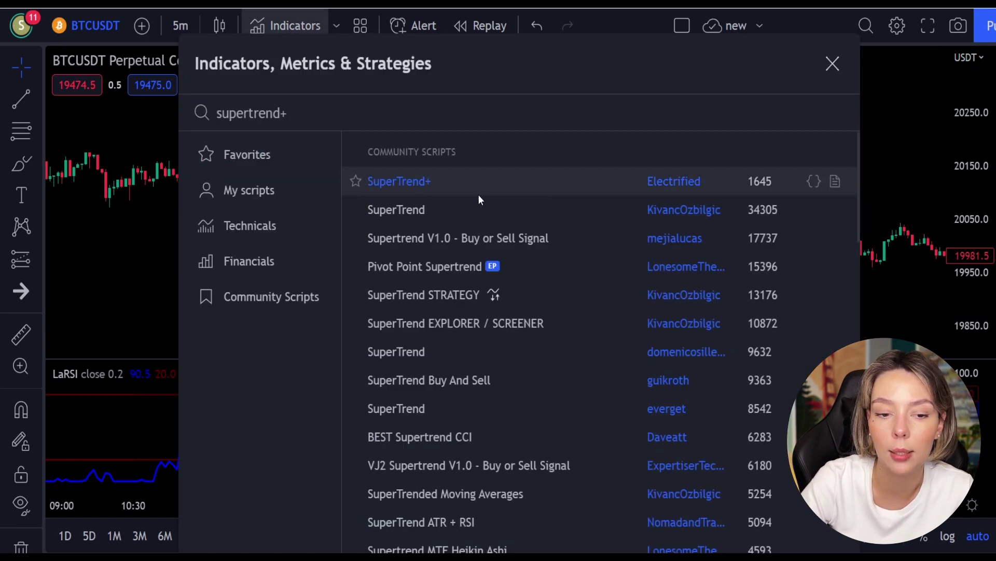
pyautogui.click(472, 185)
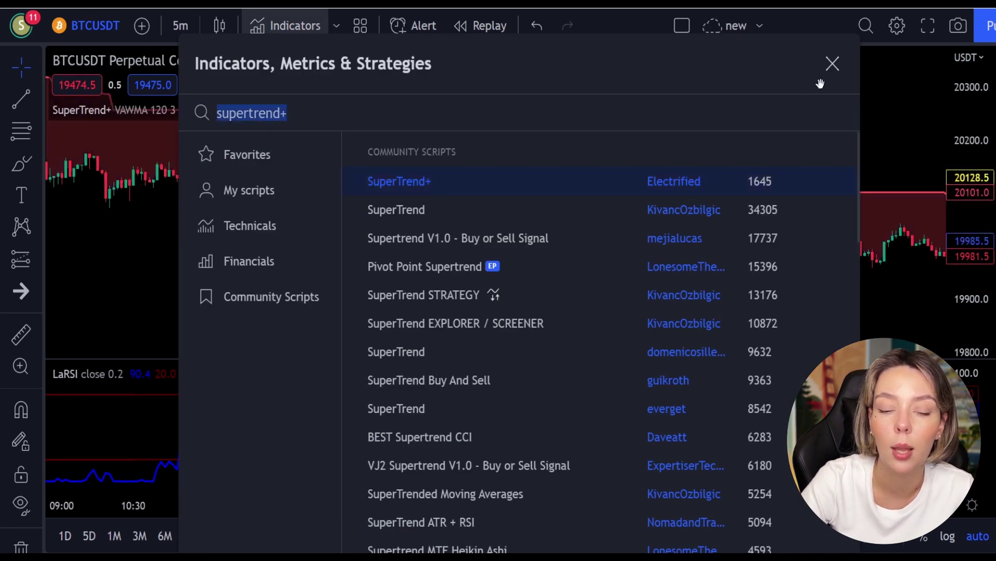
pyautogui.click(836, 74)
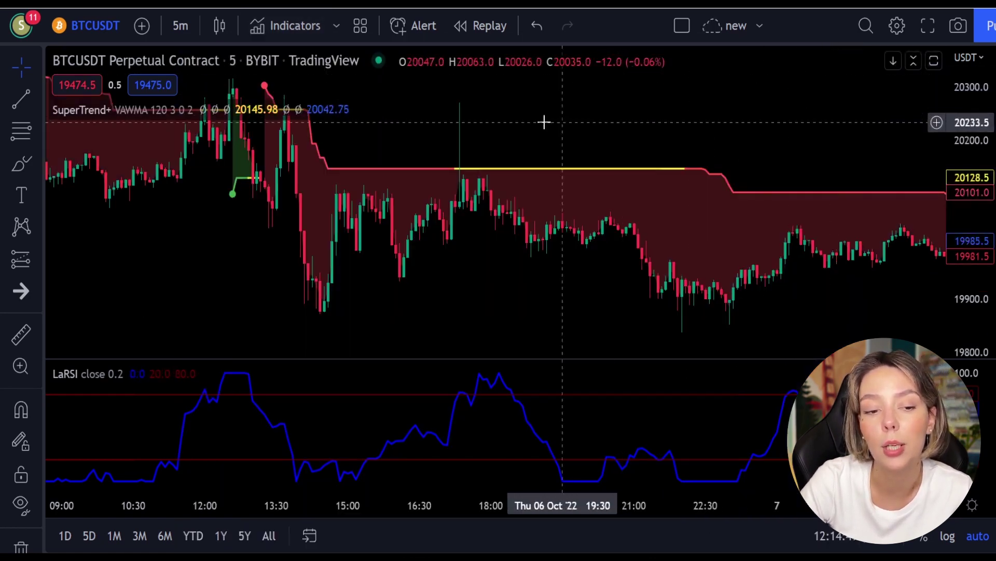
pyautogui.moveTo(491, 123); pyautogui.dragTo(729, 202)
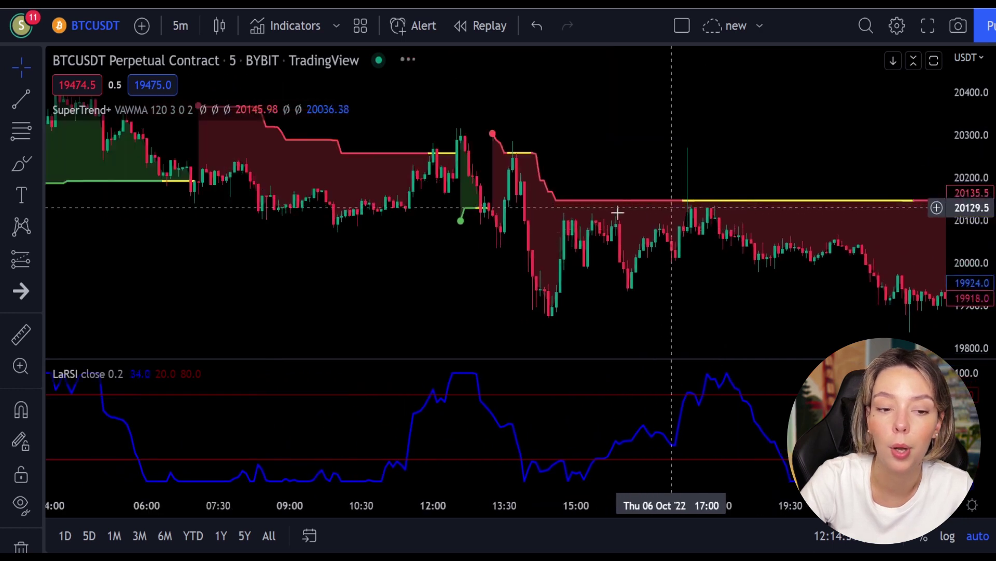
pyautogui.moveTo(322, 233); pyautogui.dragTo(694, 313)
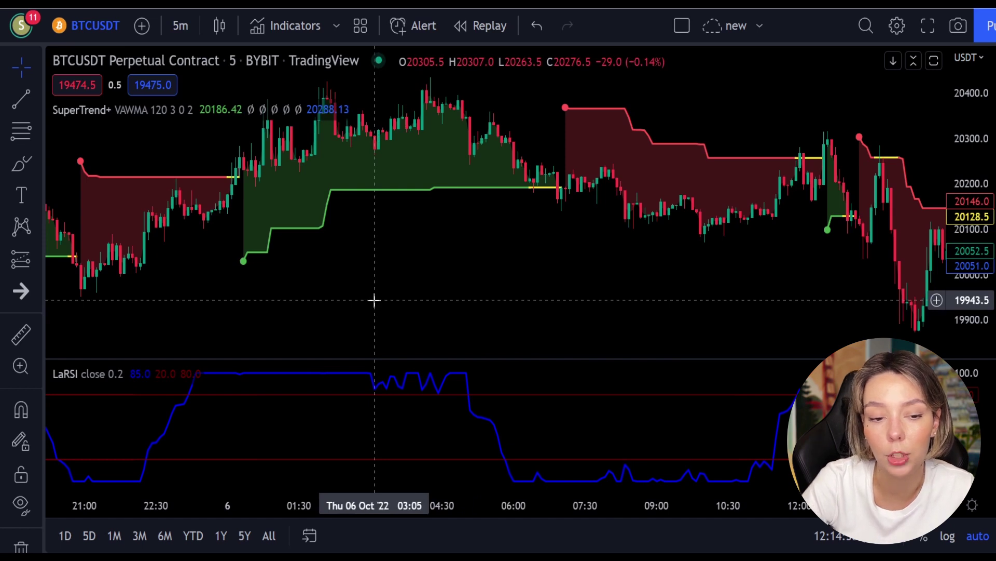
pyautogui.moveTo(374, 300); pyautogui.dragTo(512, 309)
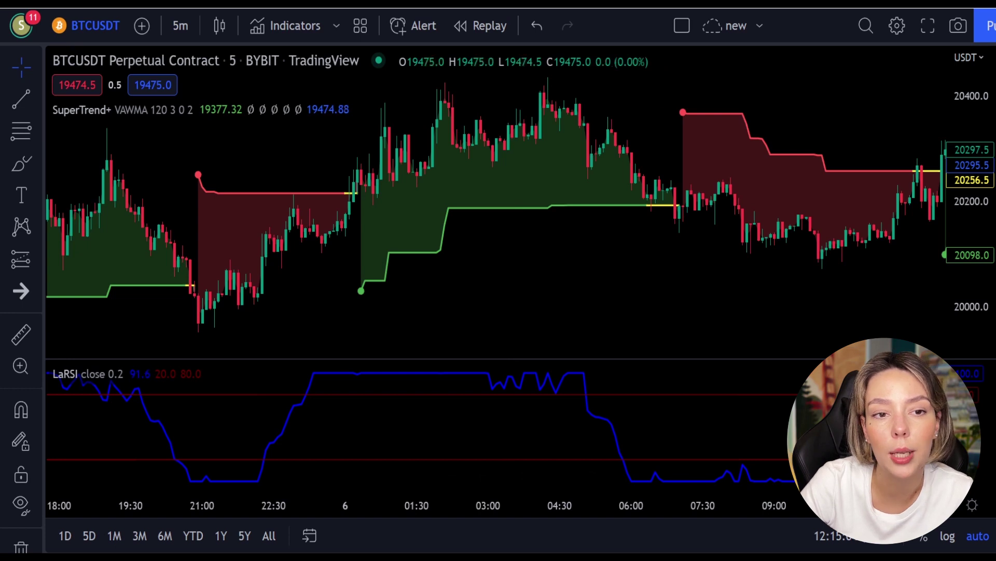
# Add Waddah Attar Explosion V2 [SHK] by searching 'waddah'.
pyautogui.click(275, 23)
pyautogui.write('waddag')
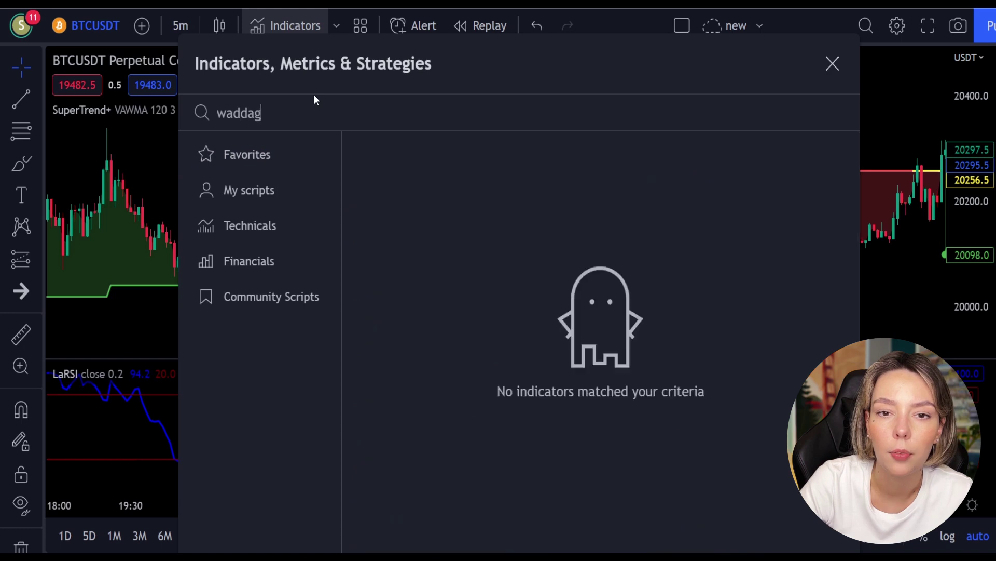
pyautogui.press('BackSpace')
pyautogui.write('h')
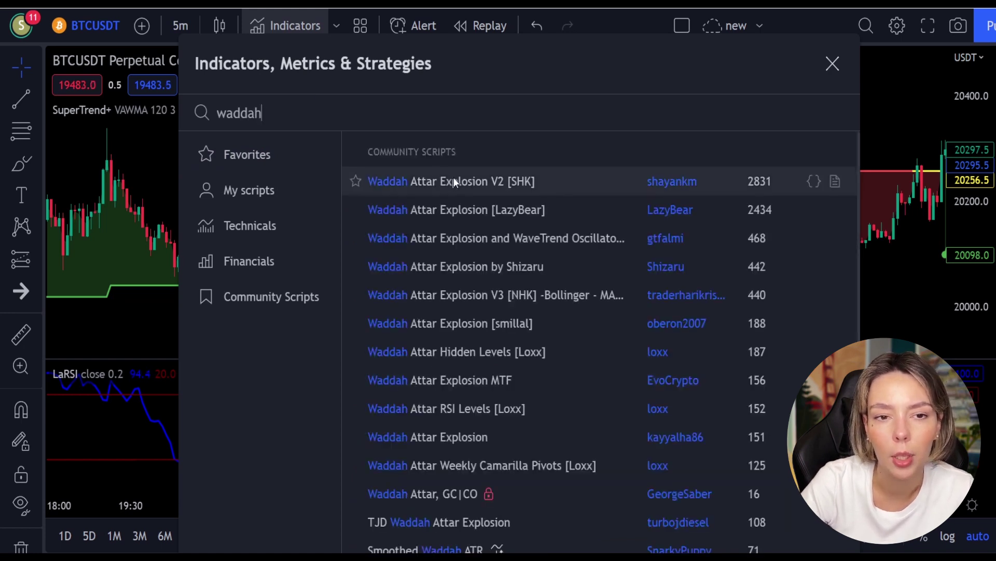
pyautogui.click(466, 177)
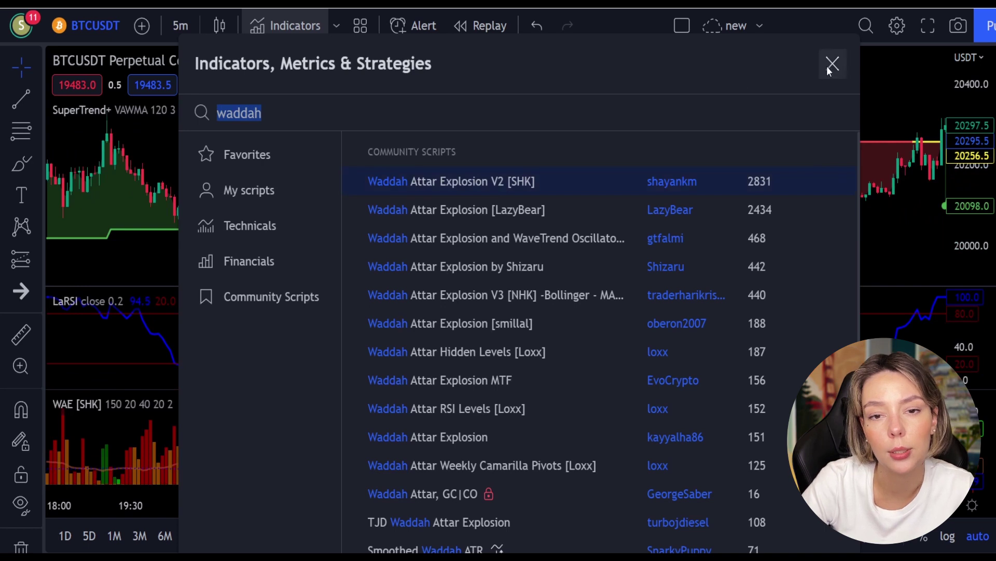
pyautogui.click(832, 64)
# Raise the SuperTrend+ Multiplier input from 3 to 4.
pyautogui.moveTo(198, 110)
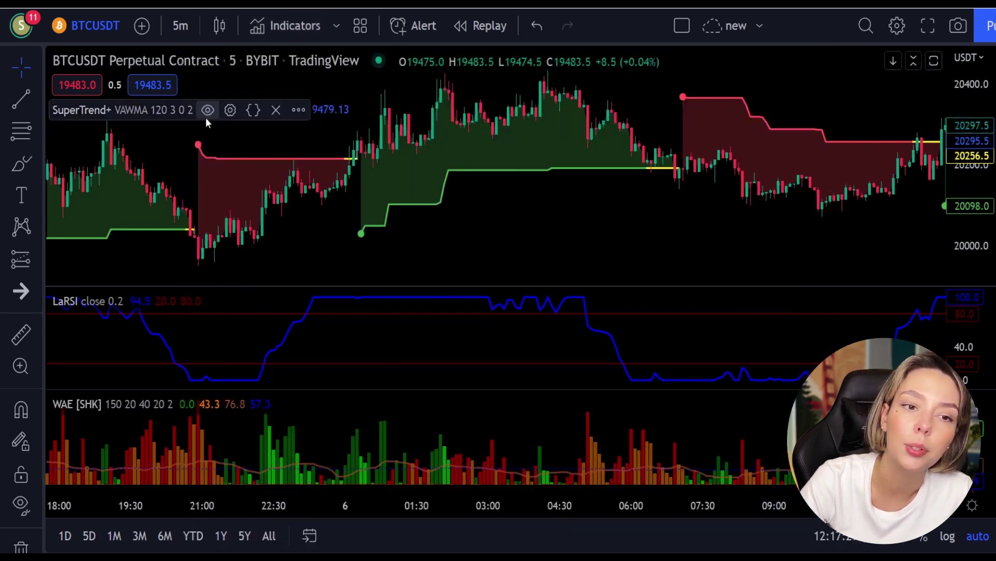
pyautogui.click(231, 110)
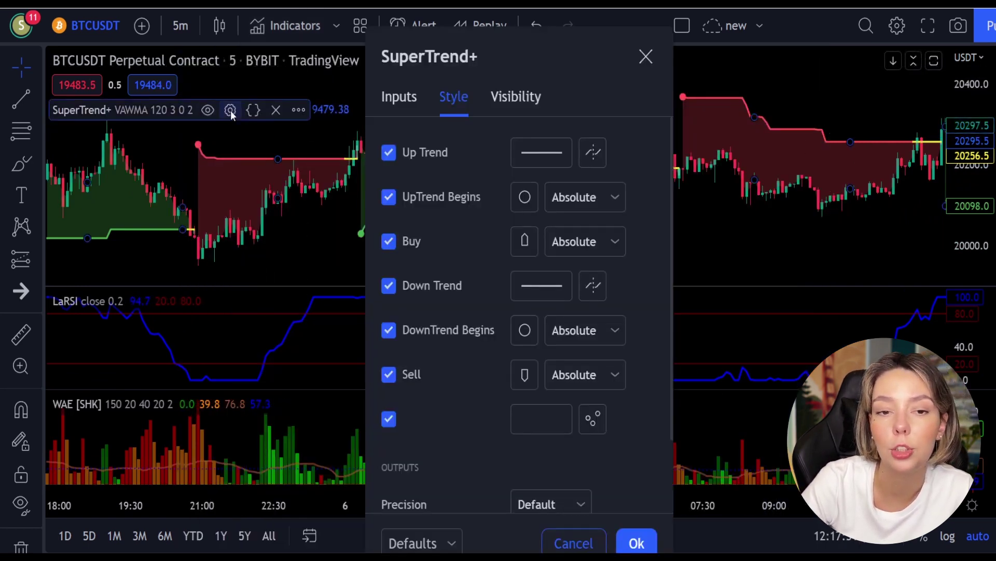
pyautogui.click(402, 99)
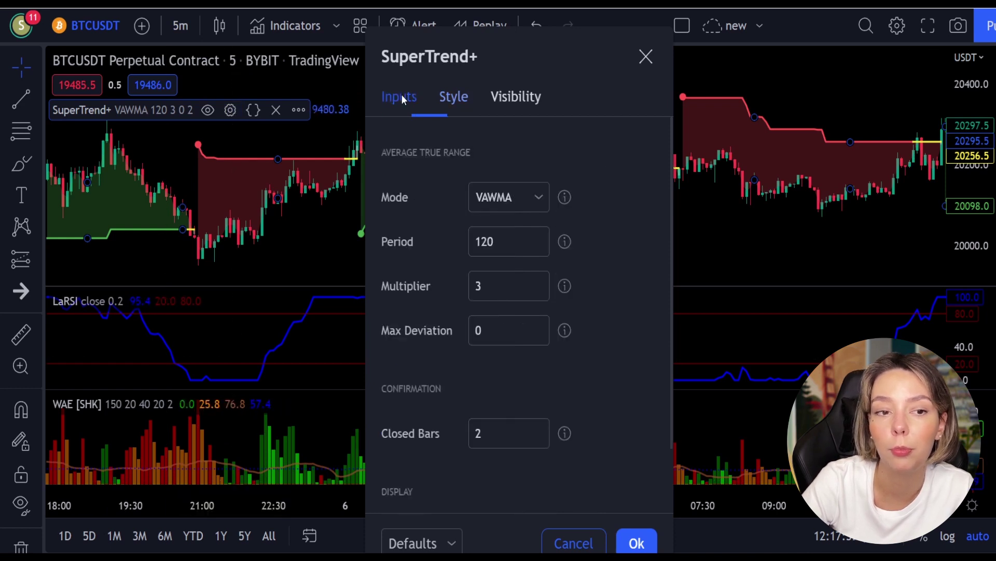
pyautogui.click(538, 280)
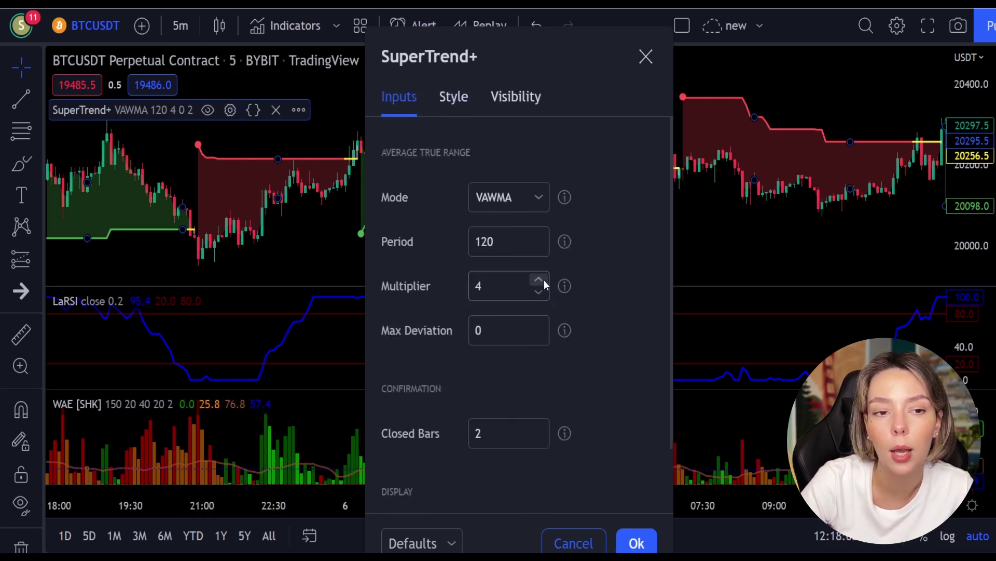
pyautogui.press('Return')
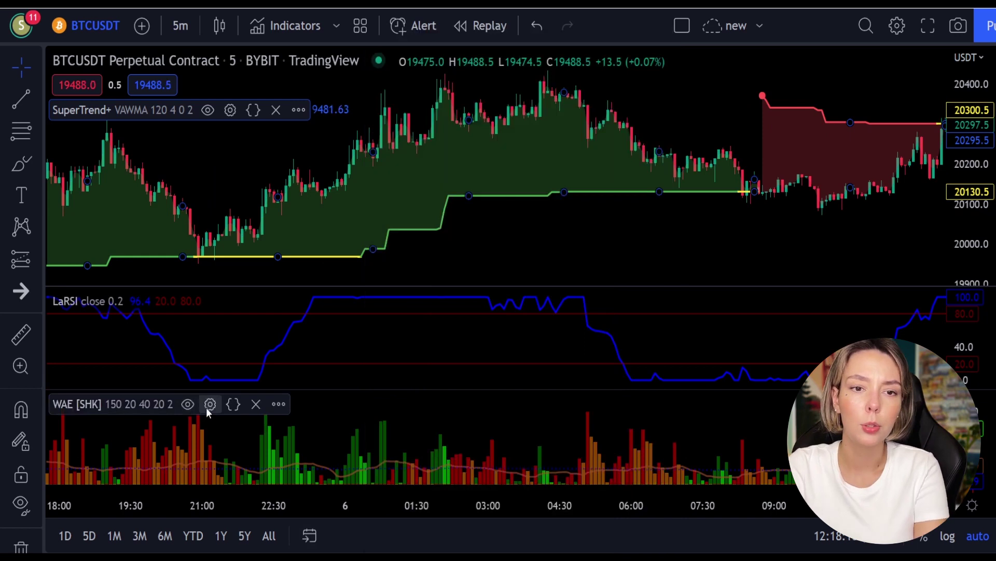
# Hide the WAE DeadZoneLine and make the ExplosionLine white at 100% opacity.
pyautogui.click(208, 407)
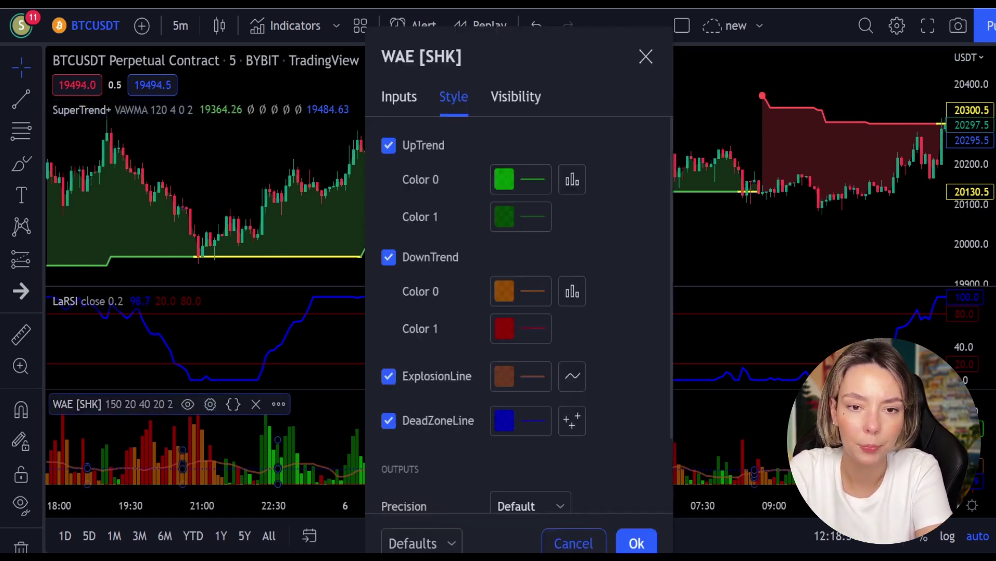
pyautogui.scroll(-1, 391, 381)
pyautogui.click(389, 379)
pyautogui.click(516, 337)
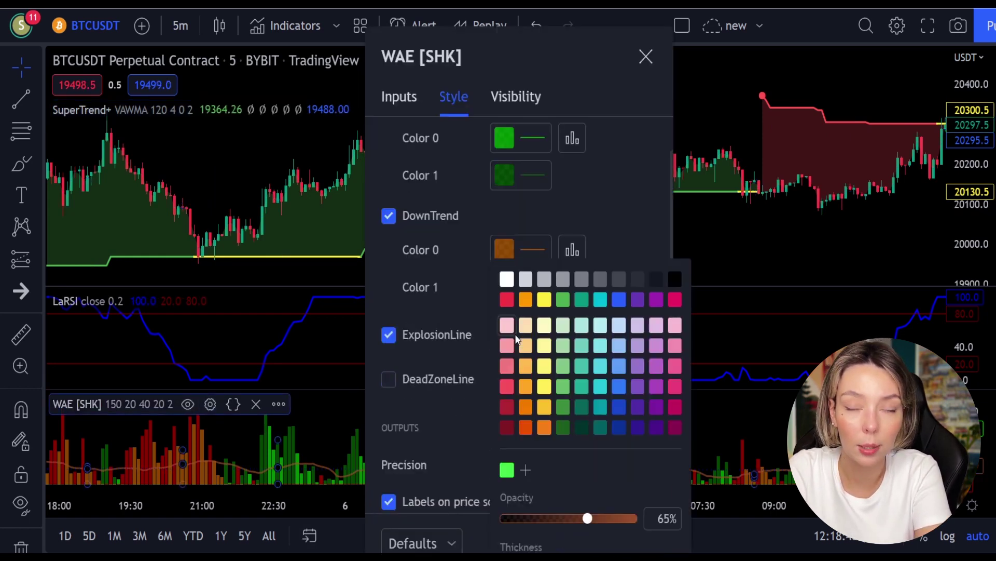
pyautogui.click(507, 280)
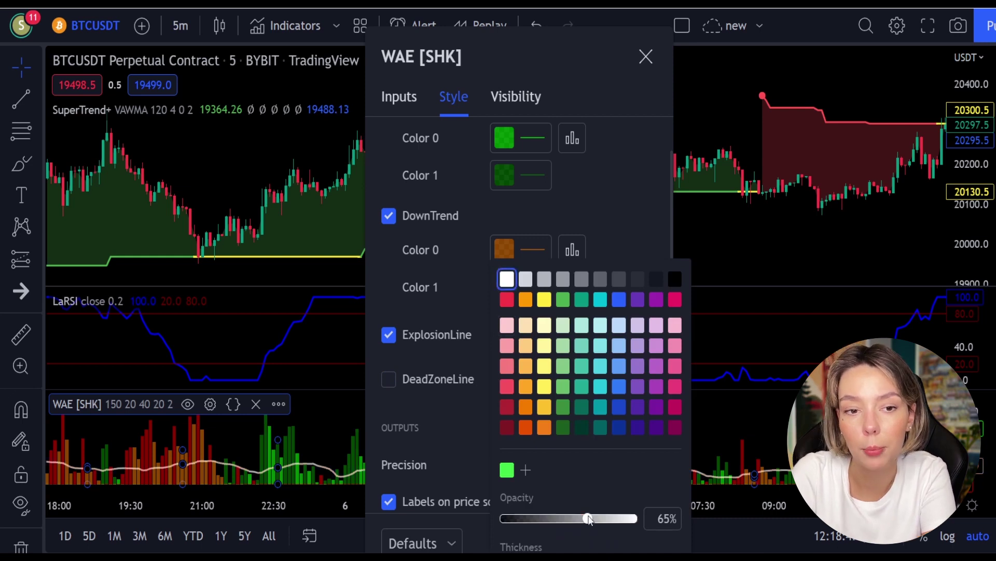
pyautogui.moveTo(588, 521); pyautogui.dragTo(649, 523)
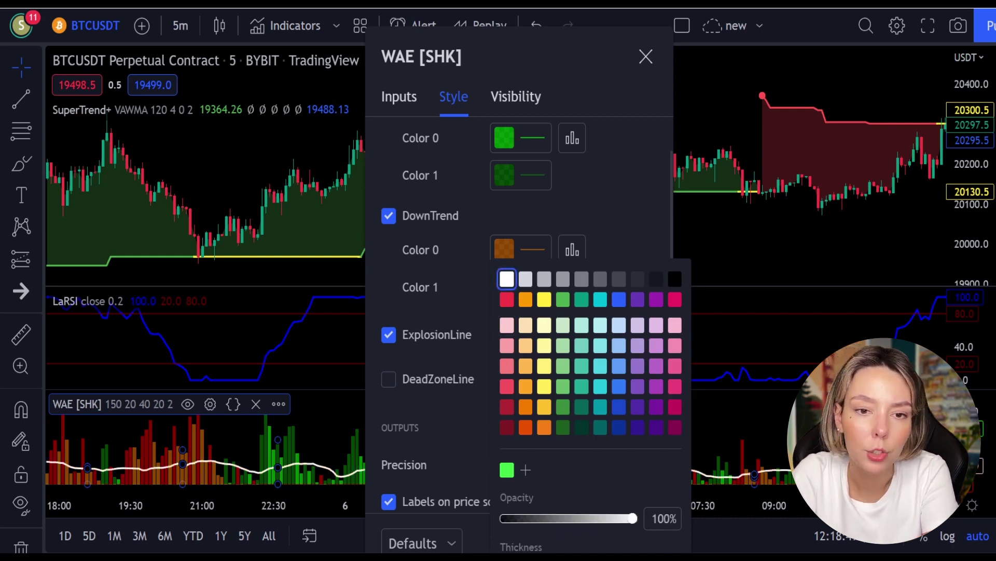
pyautogui.click(479, 449)
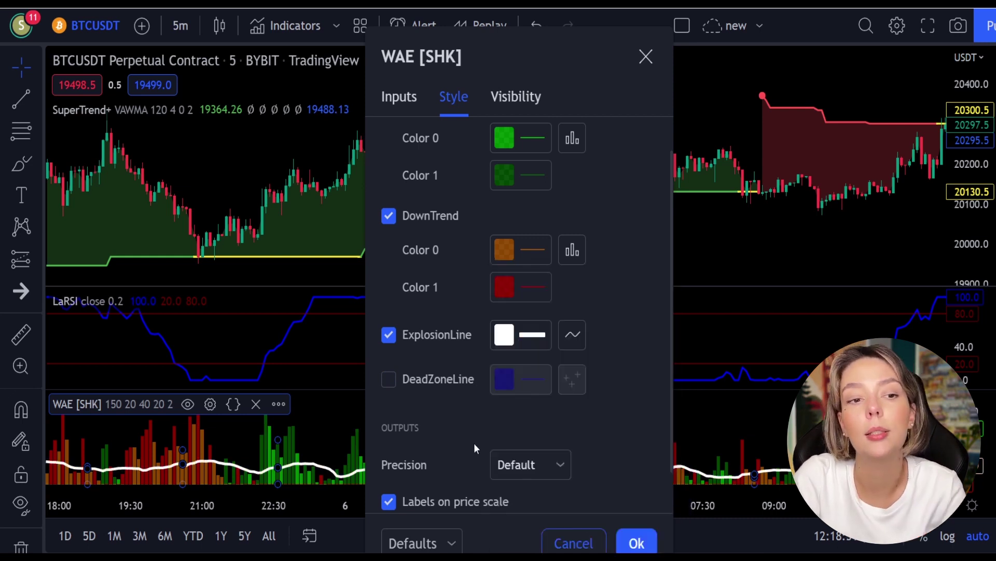
pyautogui.click(637, 542)
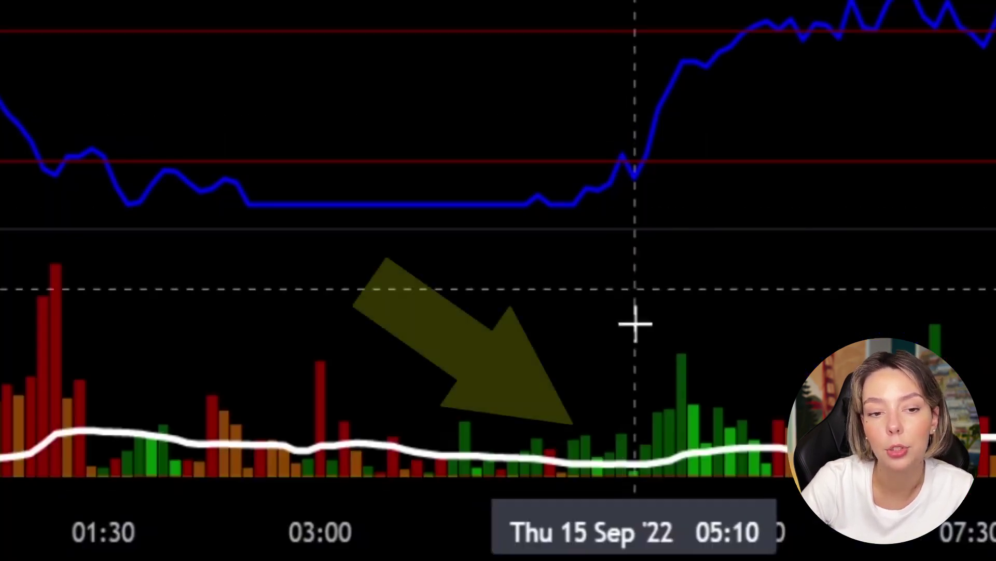
pyautogui.moveTo(552, 477)
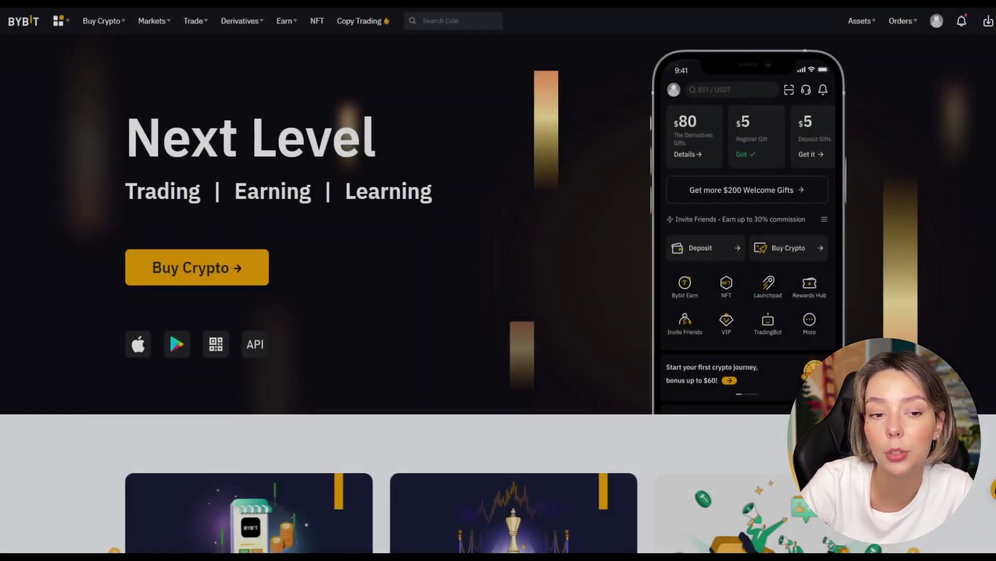
# On Bybit, open the BTCUSDT perpetual page and its Isolated margin mode settings.
pyautogui.scroll(-6, 558, 149)
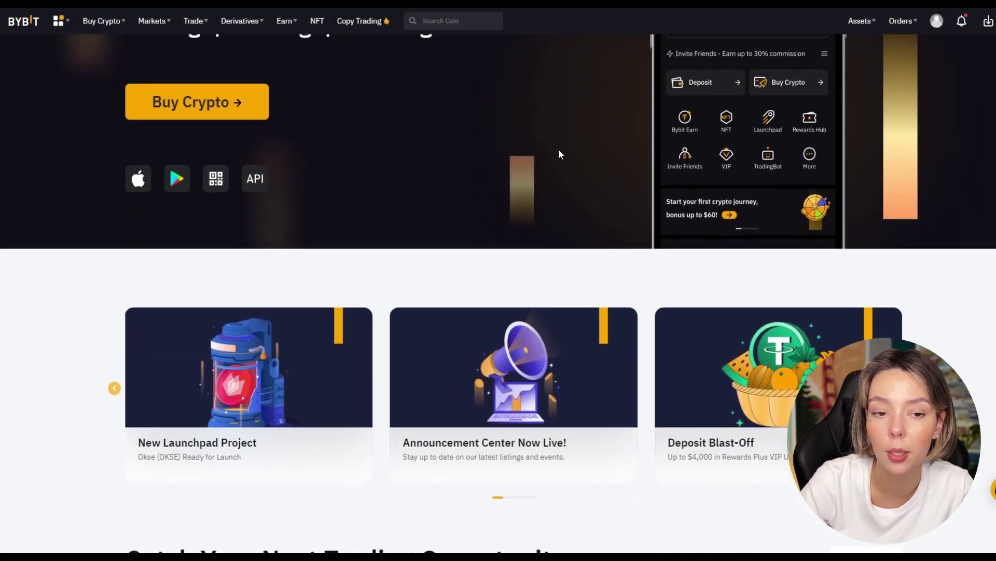
pyautogui.scroll(-10, 877, 257)
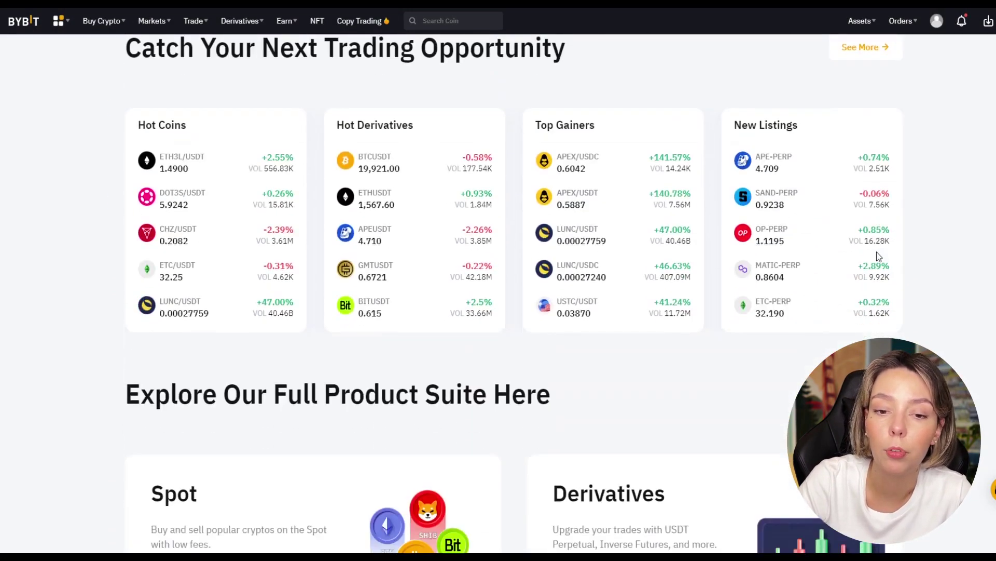
pyautogui.scroll(15, 877, 257)
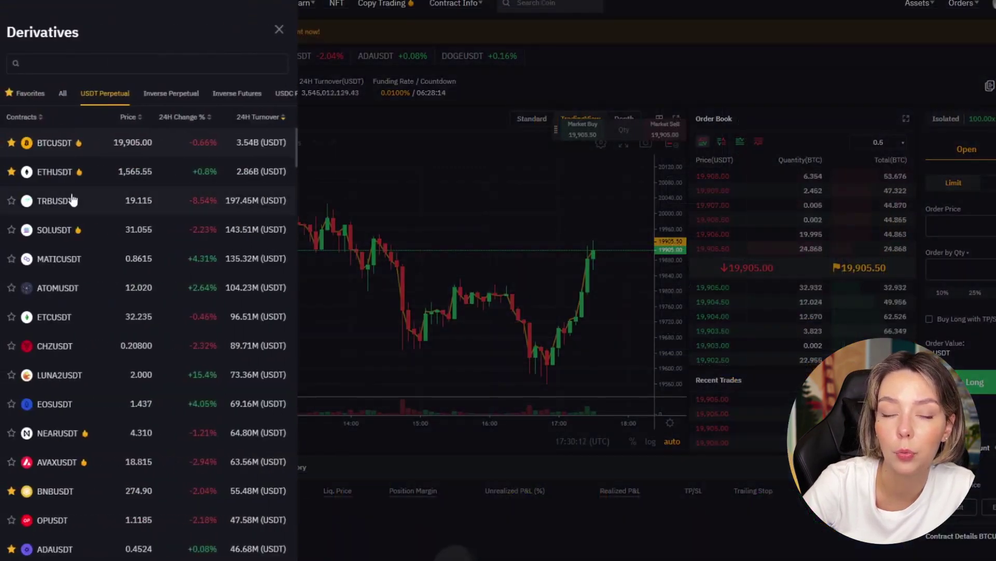
pyautogui.scroll(-20, 83, 248)
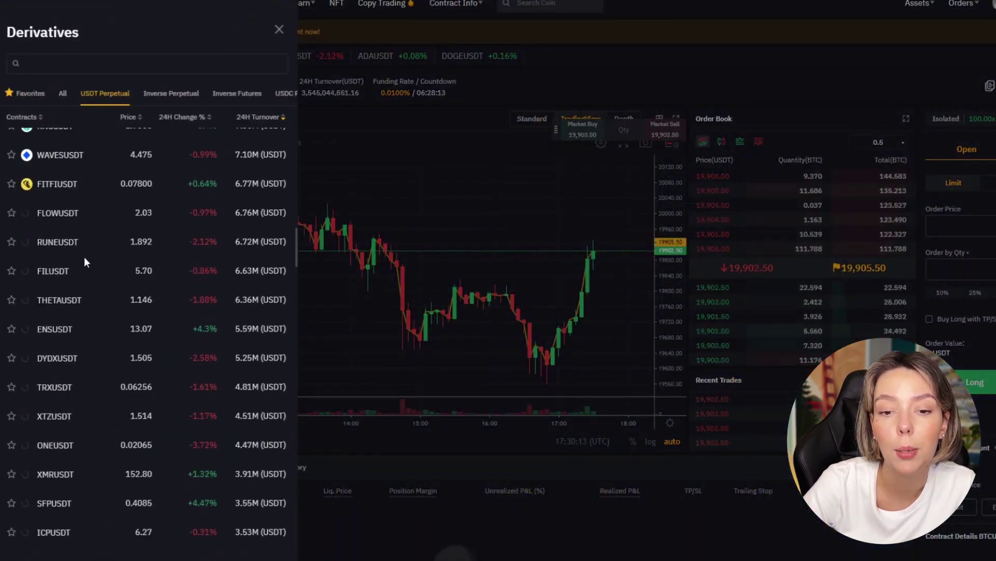
pyautogui.scroll(-15, 88, 260)
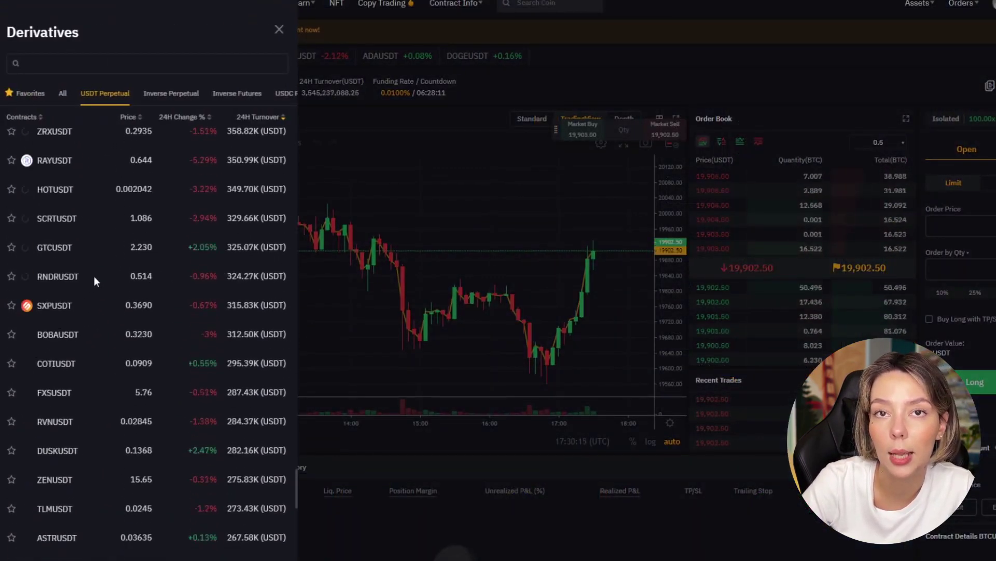
pyautogui.click(450, 174)
pyautogui.click(990, 120)
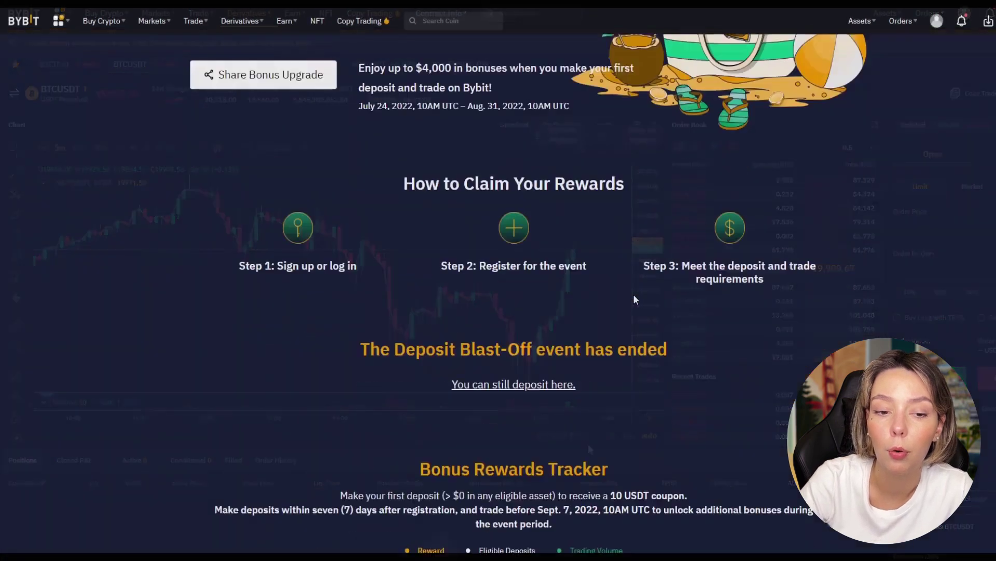
# View the $4,000 Deposit Blast-Off promo on Bybit.
pyautogui.scroll(5, 633, 300)
pyautogui.moveTo(309, 143)
pyautogui.mouseDown()
pyautogui.moveTo(229, 159)
pyautogui.moveTo(424, 181)
pyautogui.moveTo(284, 155)
pyautogui.moveTo(498, 223)
pyautogui.moveTo(285, 156)
pyautogui.moveTo(494, 157)
pyautogui.mouseUp()
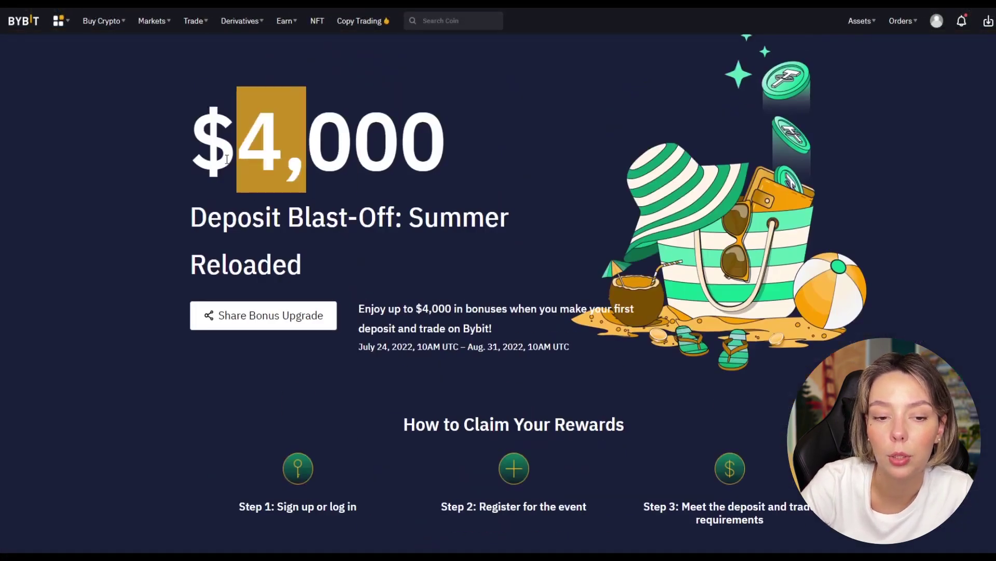
pyautogui.click(618, 150)
pyautogui.scroll(-6, 577, 257)
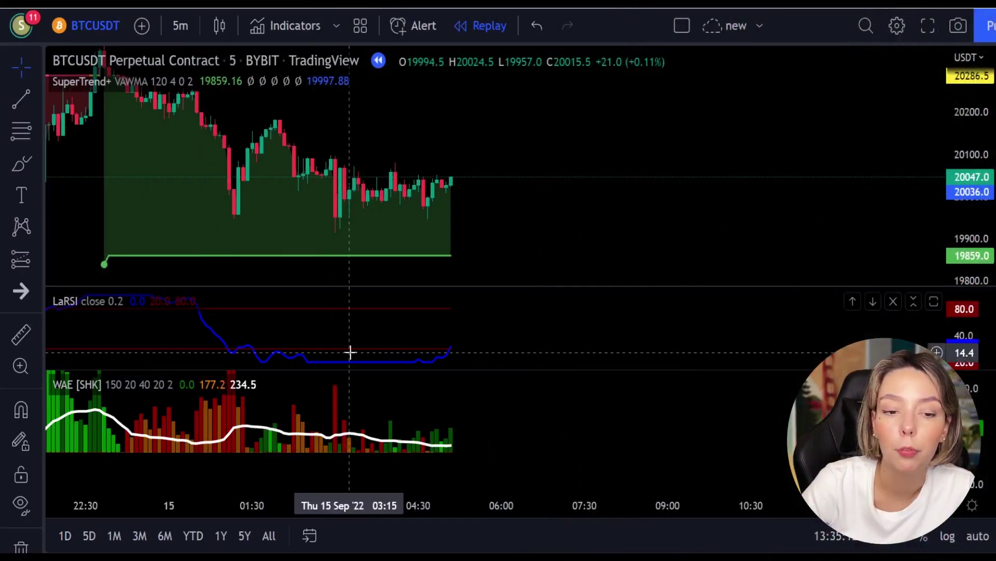
# Brush-circle the LaRSI upturn and latest WAE bars, then undo the circles.
pyautogui.click(14, 161)
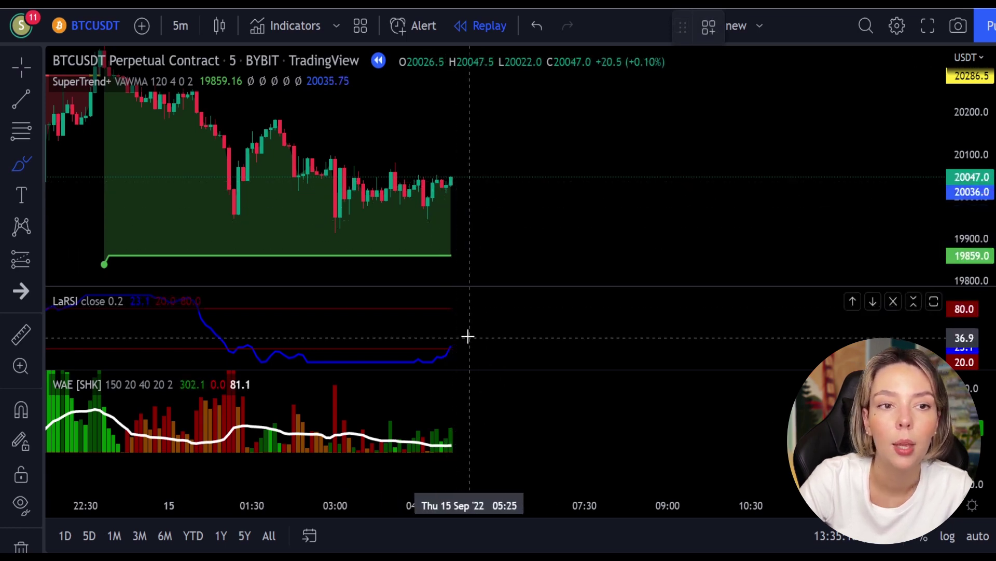
pyautogui.moveTo(464, 339)
pyautogui.mouseDown()
pyautogui.moveTo(447, 348)
pyautogui.moveTo(464, 349)
pyautogui.mouseUp()
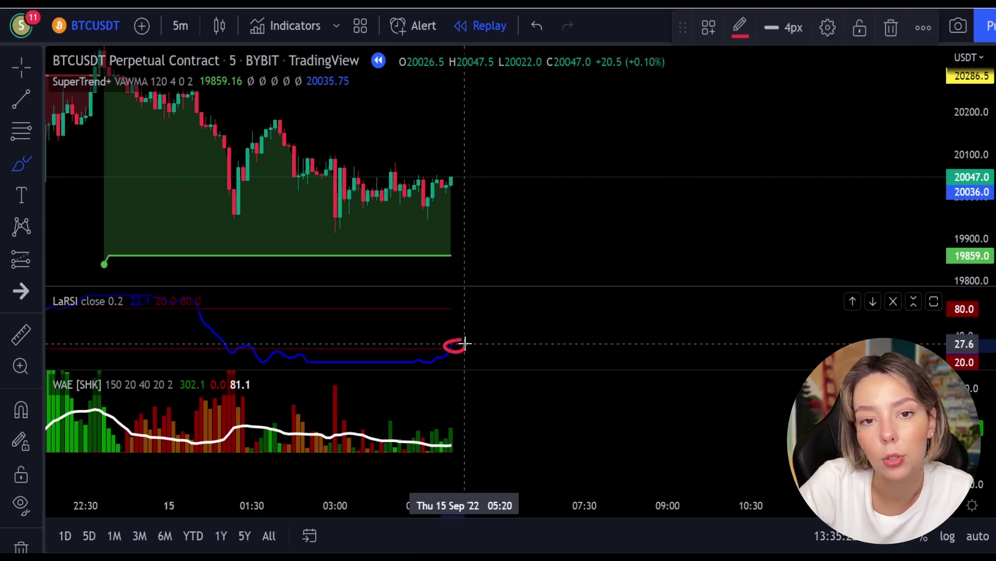
pyautogui.moveTo(456, 407)
pyautogui.mouseDown()
pyautogui.moveTo(445, 413)
pyautogui.moveTo(458, 434)
pyautogui.mouseUp()
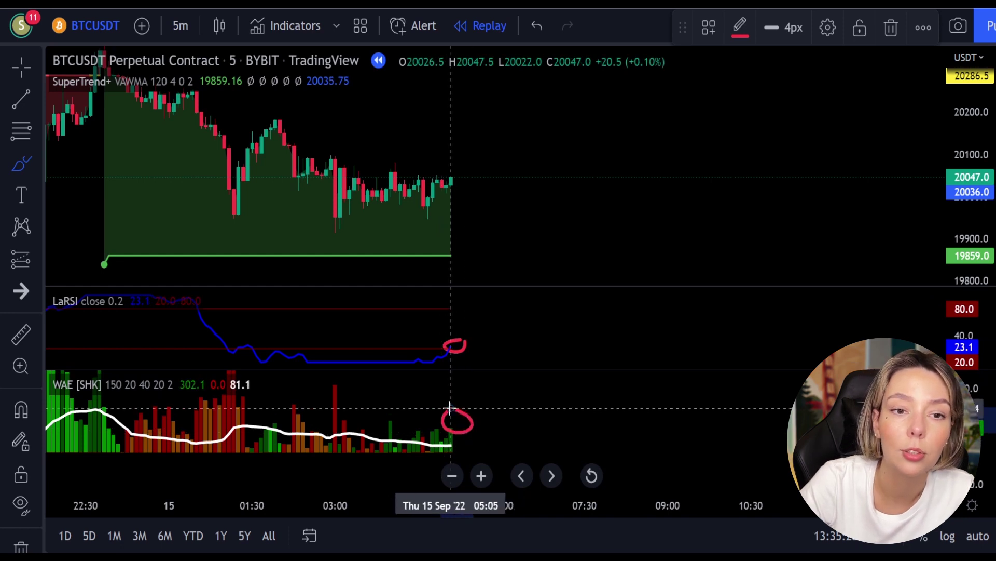
pyautogui.hotkey('ctrl', 'z')
pyautogui.hotkey('ctrl', 'z')
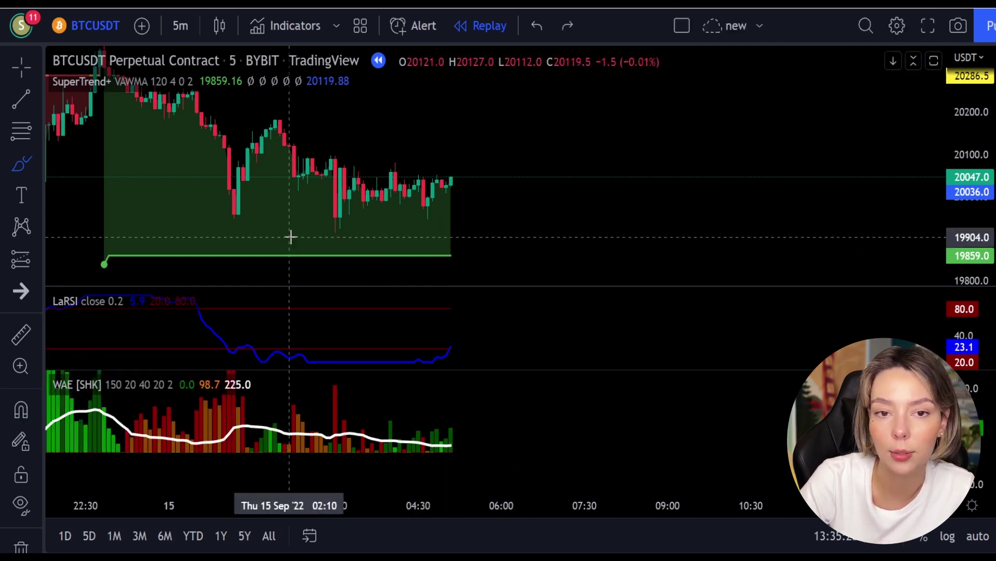
# Place a long position at 20,045 with stop 19,908 and target 20,253.5, then replay briefly.
pyautogui.click(21, 260)
pyautogui.moveTo(455, 177); pyautogui.dragTo(456, 235)
pyautogui.moveTo(633, 163); pyautogui.dragTo(603, 202)
pyautogui.click(545, 202)
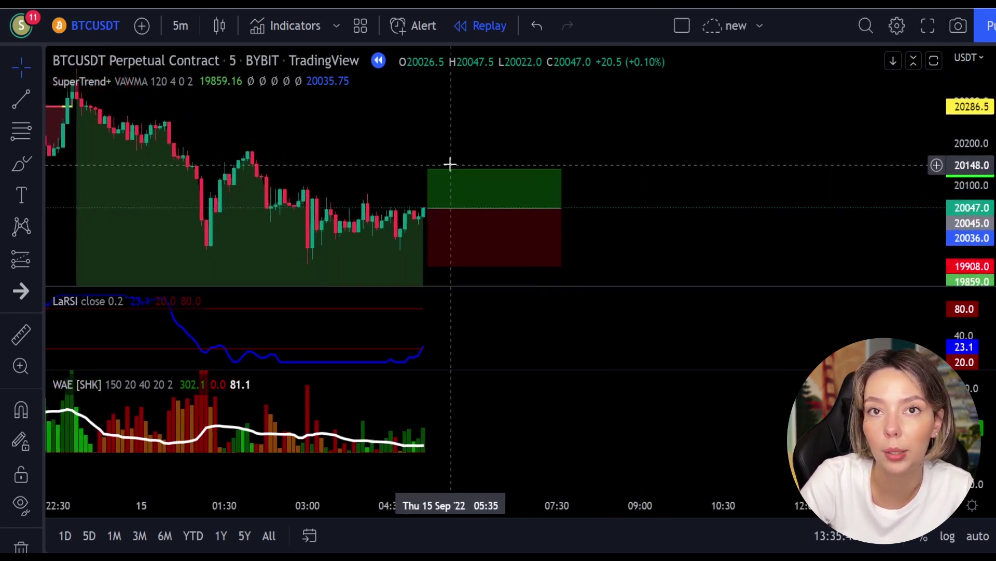
pyautogui.moveTo(426, 174); pyautogui.dragTo(435, 125)
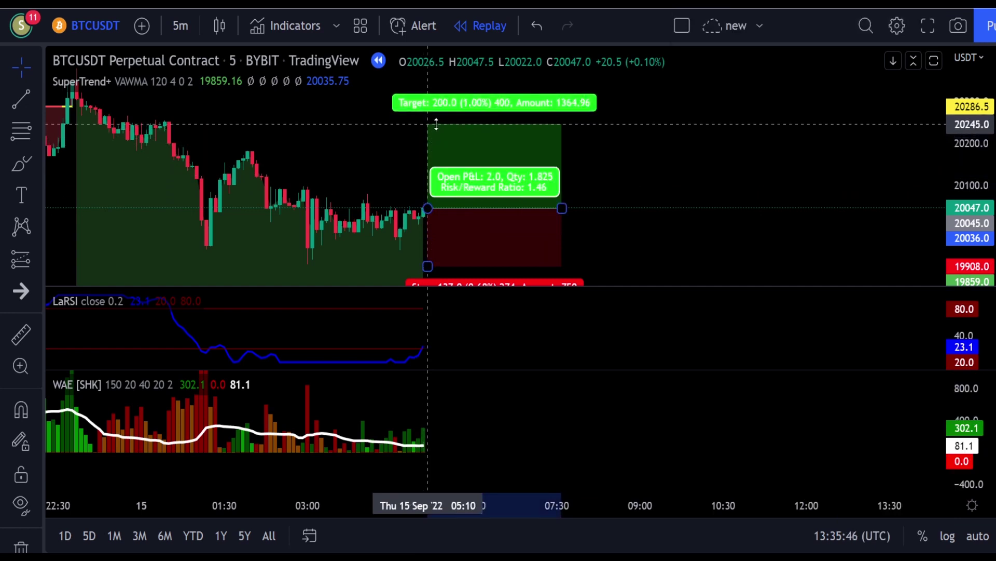
pyautogui.moveTo(592, 161); pyautogui.dragTo(592, 133)
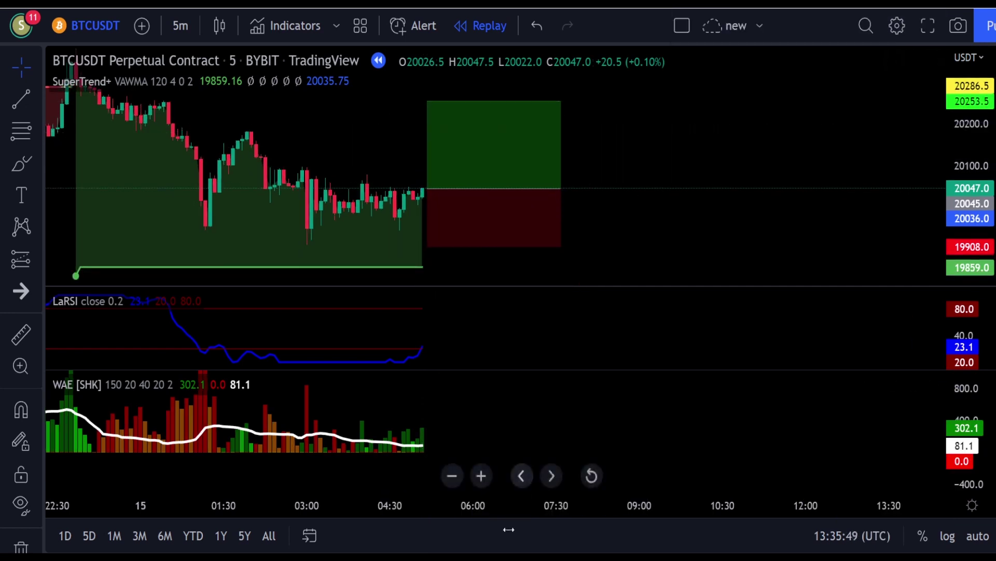
pyautogui.click(468, 554)
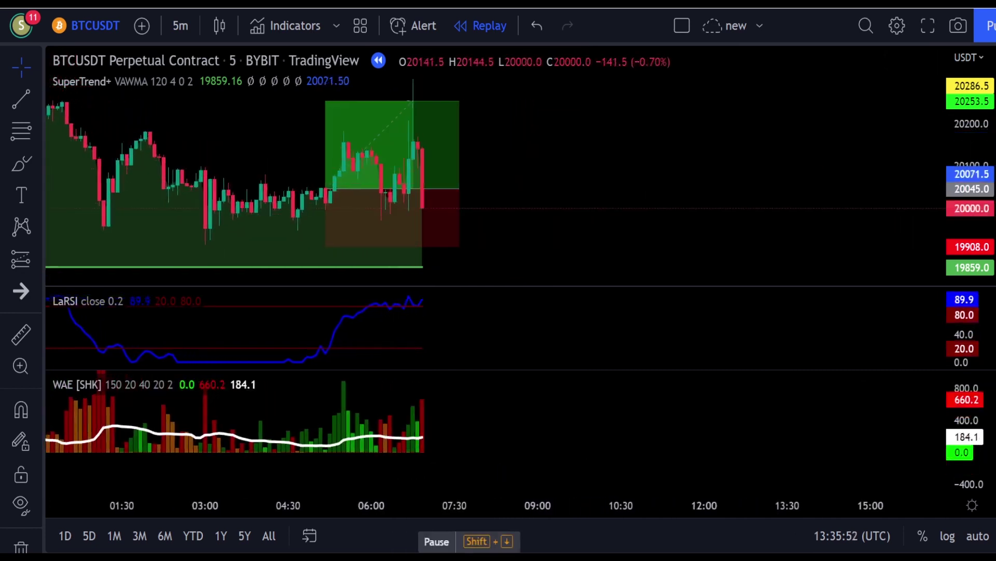
pyautogui.hotkey('shift', 'Down')
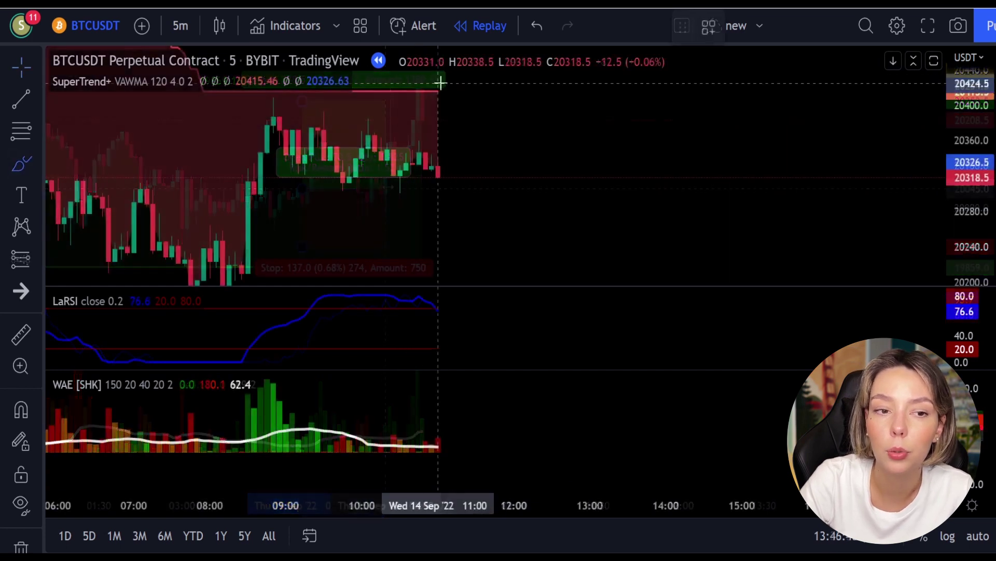
# Circle the latest candles, WAE bars and LaRSI end, then undo the circles.
pyautogui.moveTo(438, 84)
pyautogui.mouseDown()
pyautogui.moveTo(374, 145)
pyautogui.moveTo(489, 83)
pyautogui.moveTo(432, 89)
pyautogui.mouseUp()
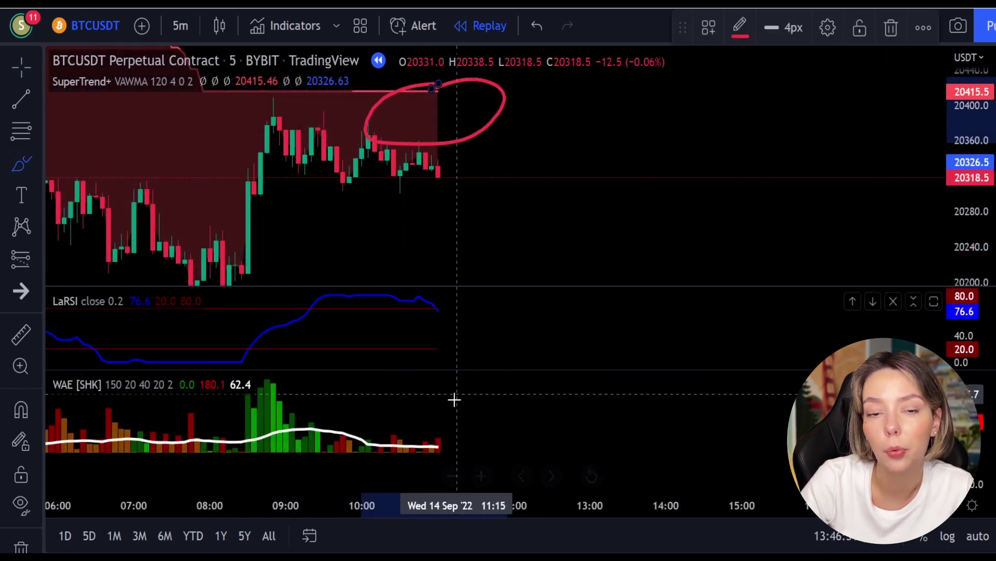
pyautogui.moveTo(447, 416)
pyautogui.mouseDown()
pyautogui.moveTo(414, 421)
pyautogui.moveTo(409, 447)
pyautogui.moveTo(465, 435)
pyautogui.moveTo(440, 418)
pyautogui.mouseUp()
pyautogui.moveTo(447, 302)
pyautogui.mouseDown()
pyautogui.moveTo(424, 312)
pyautogui.moveTo(446, 315)
pyautogui.mouseUp()
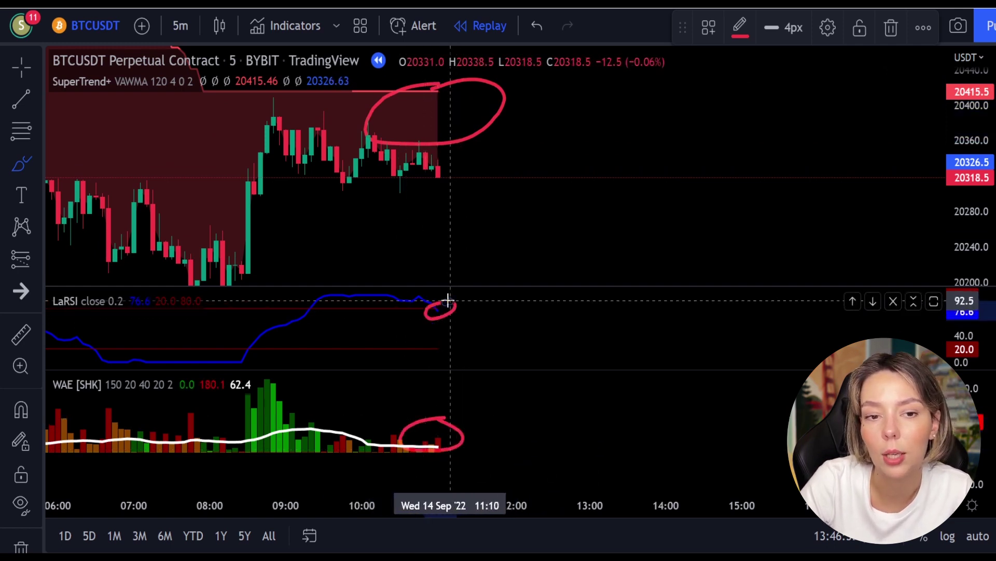
pyautogui.hotkey('ctrl', 'z')
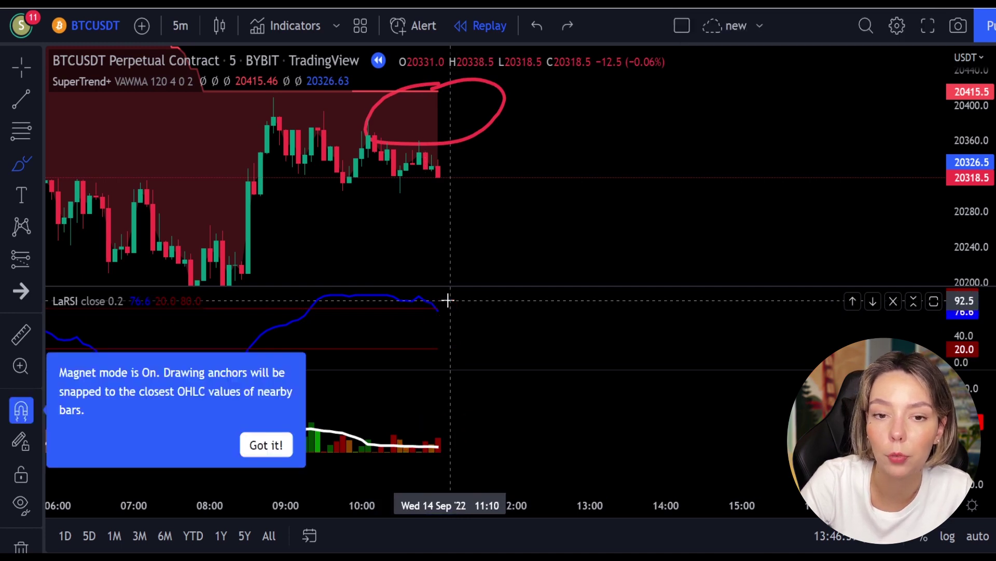
pyautogui.hotkey('ctrl', 'z')
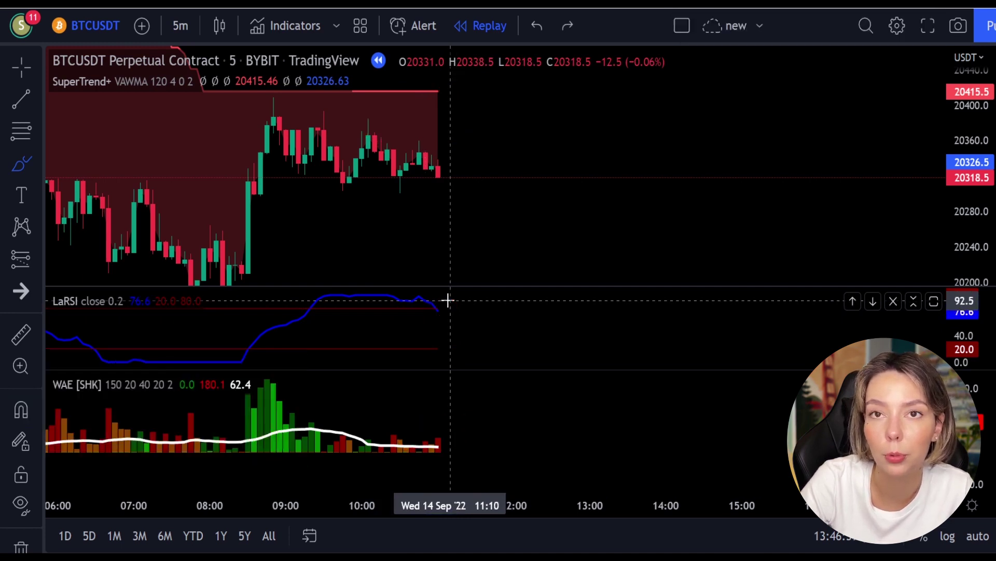
# Place a short position at 20,330.5 with stop 20,361.5 and target 20,284 (1.5 R/R).
pyautogui.click(21, 268)
pyautogui.click(109, 283)
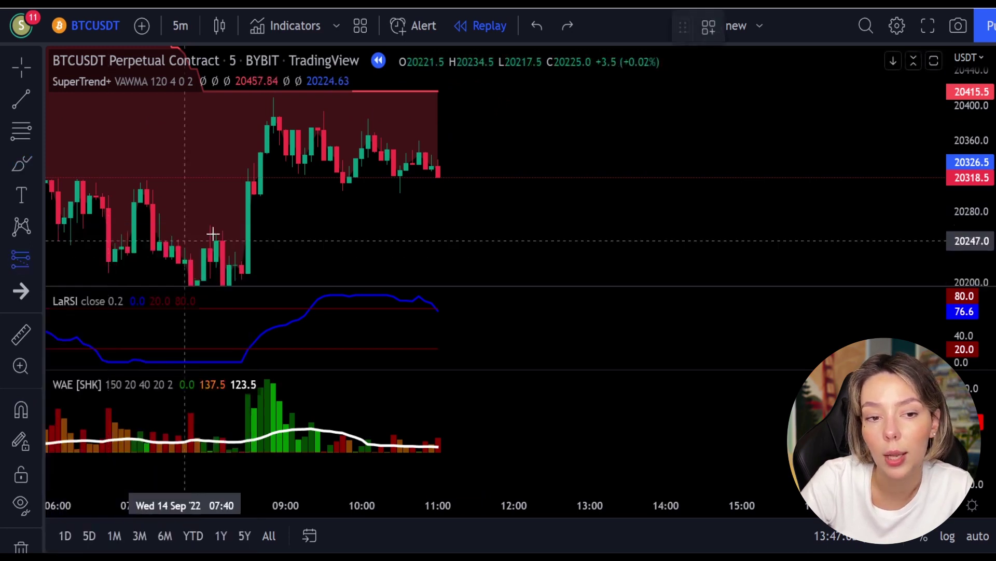
pyautogui.click(441, 166)
pyautogui.moveTo(447, 121); pyautogui.dragTo(447, 146)
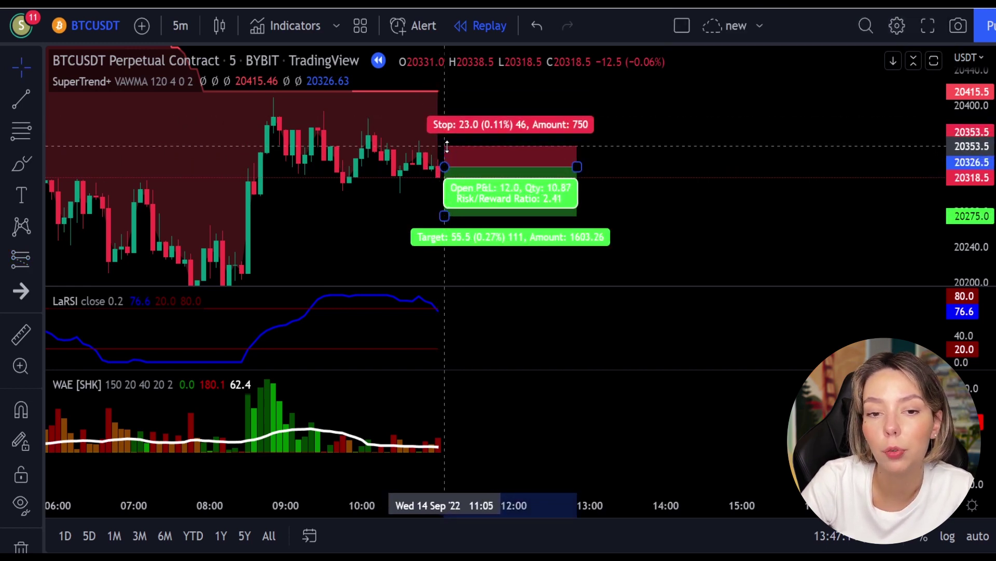
pyautogui.moveTo(444, 215); pyautogui.dragTo(444, 202)
pyautogui.moveTo(447, 146); pyautogui.dragTo(447, 139)
pyautogui.moveTo(445, 203); pyautogui.dragTo(444, 208)
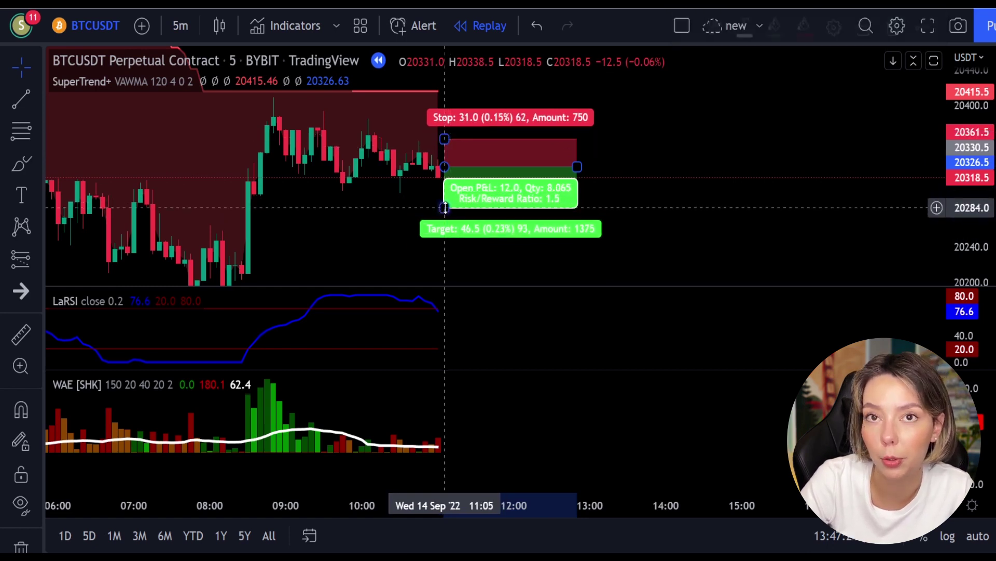
pyautogui.moveTo(577, 167); pyautogui.dragTo(653, 167)
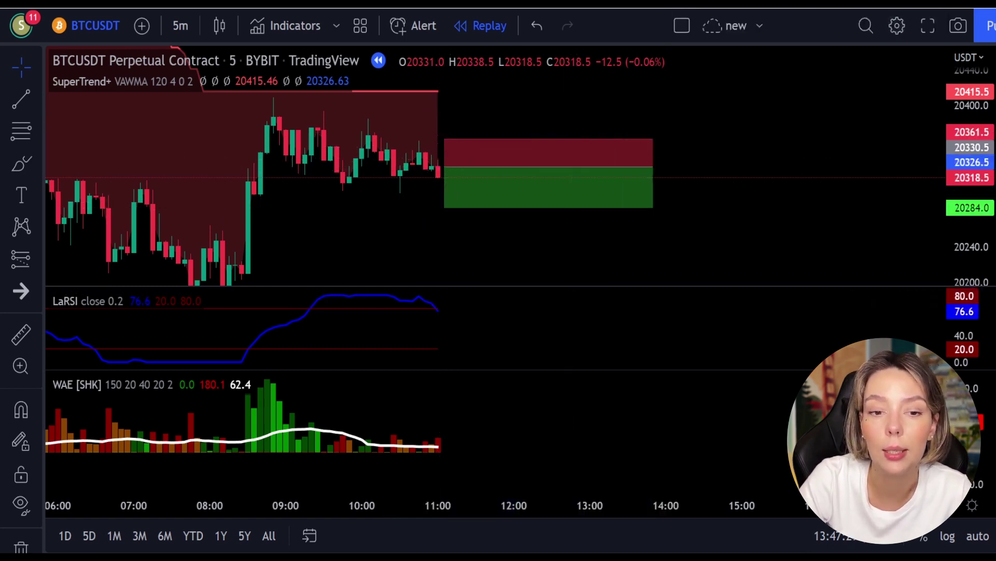
# Resume replay until the short hits its target, then narrow the position box.
pyautogui.hotkey('shift', 'Down')
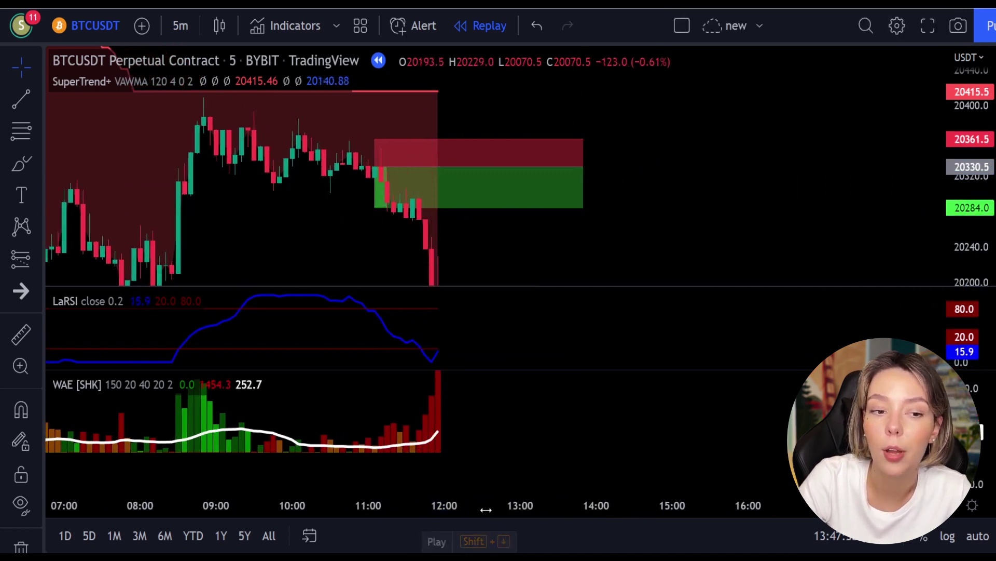
pyautogui.click(514, 207)
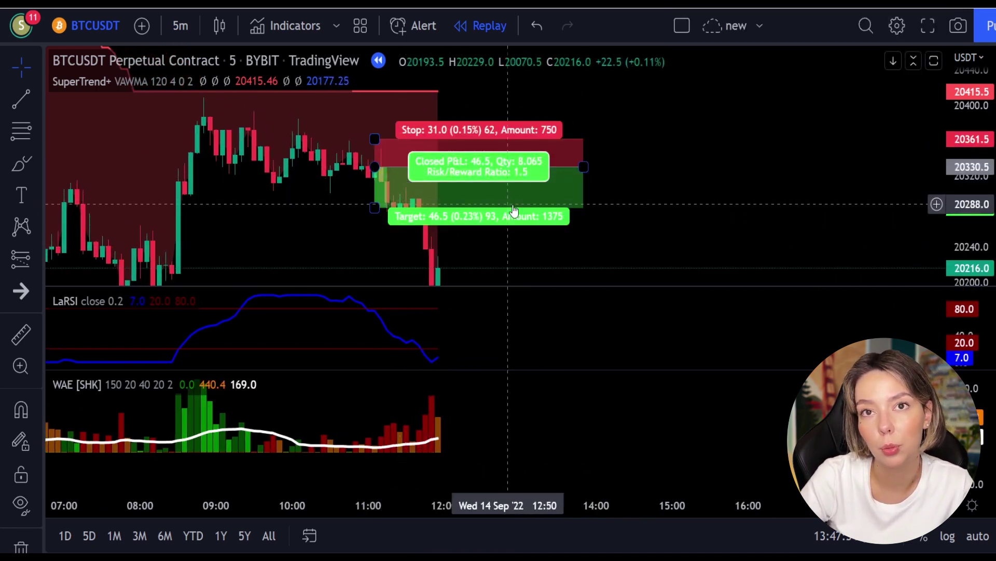
pyautogui.moveTo(582, 168); pyautogui.dragTo(387, 207)
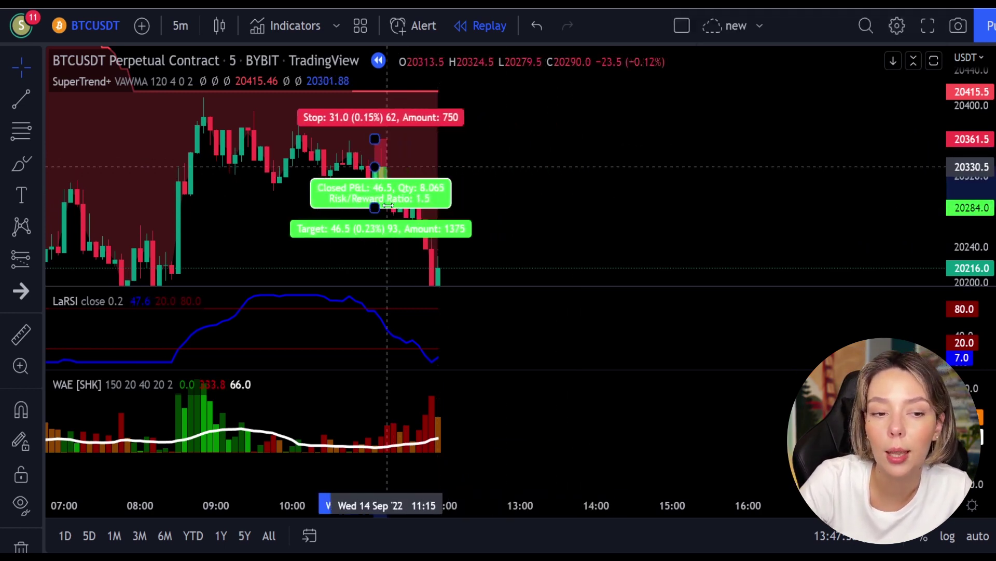
pyautogui.click(556, 118)
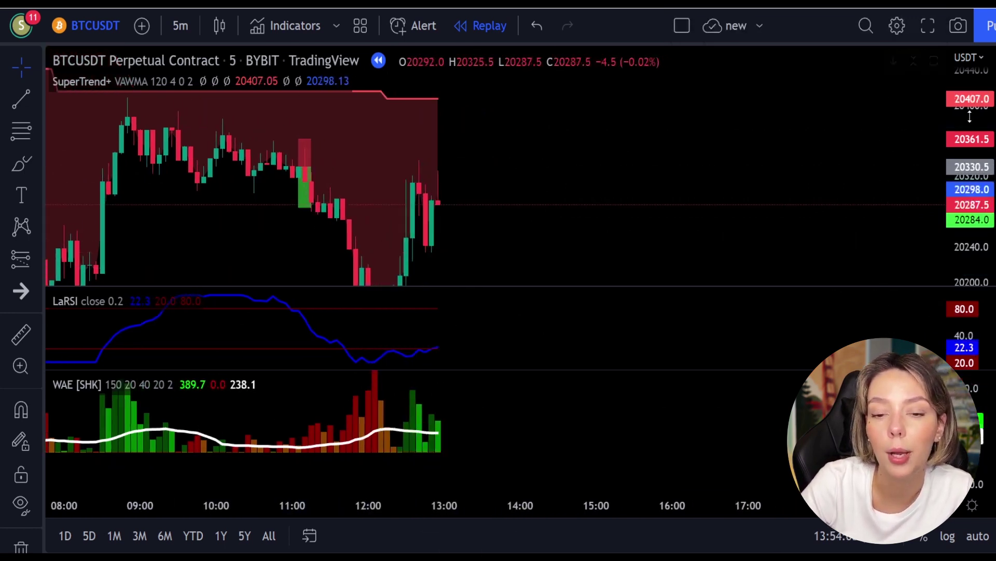
# Brush-circle WAE bars, LaRSI and candle tops, sketch expected price strokes, and undo the crossing one.
pyautogui.click(24, 164)
pyautogui.moveTo(458, 383)
pyautogui.mouseDown()
pyautogui.moveTo(405, 415)
pyautogui.moveTo(461, 425)
pyautogui.mouseUp()
pyautogui.moveTo(461, 328)
pyautogui.mouseDown()
pyautogui.moveTo(440, 334)
pyautogui.moveTo(460, 355)
pyautogui.mouseUp()
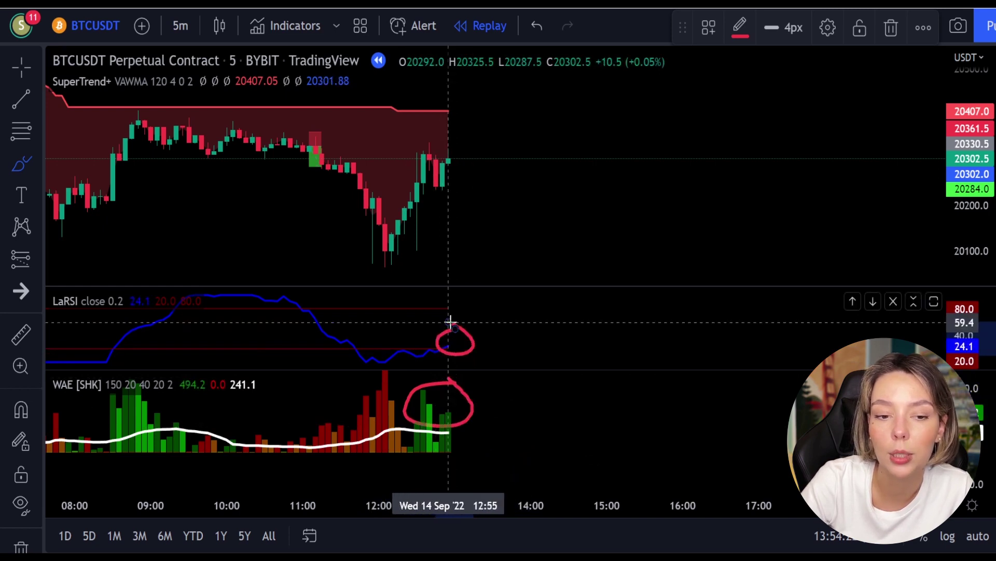
pyautogui.moveTo(443, 118); pyautogui.dragTo(378, 142)
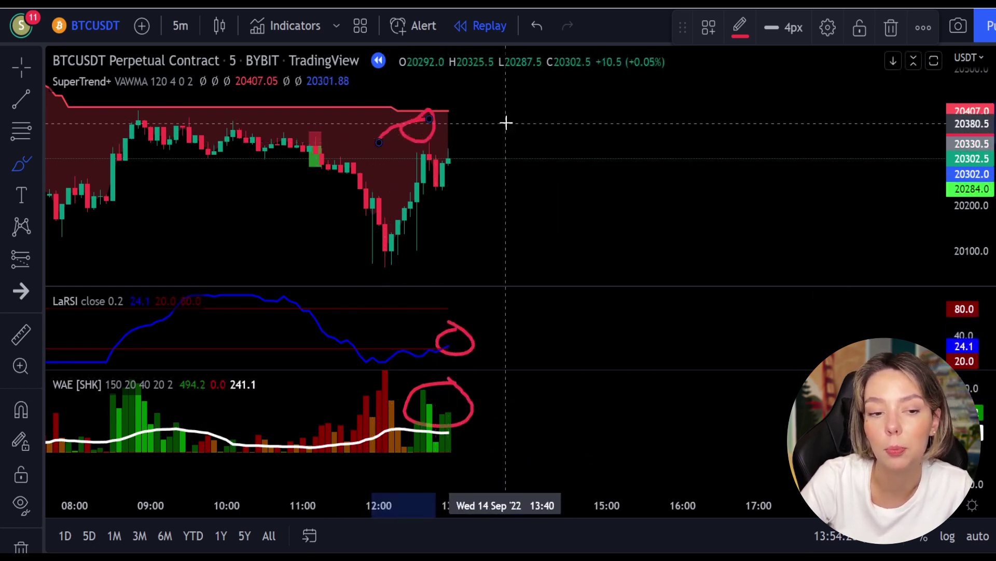
pyautogui.moveTo(529, 119); pyautogui.dragTo(669, 171)
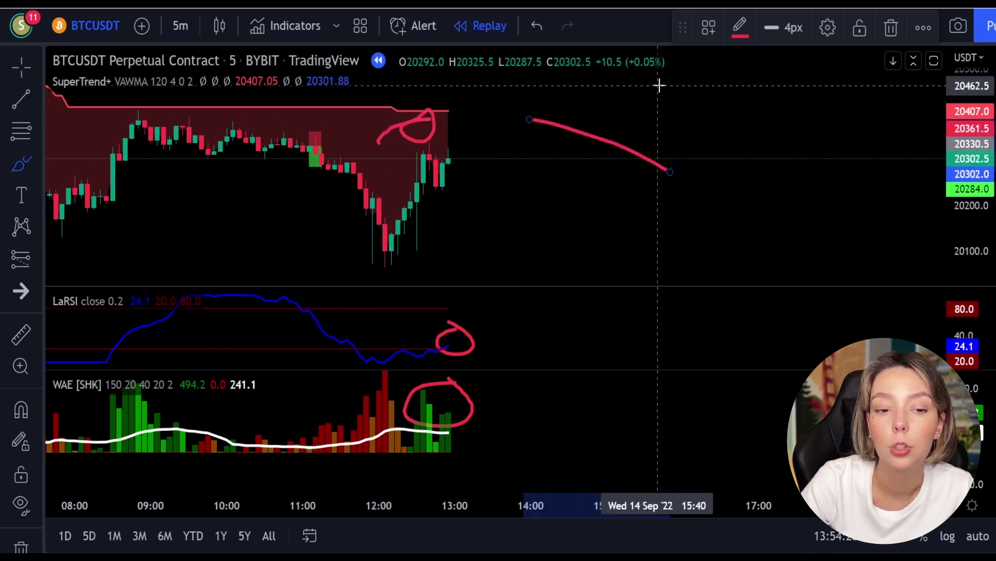
pyautogui.moveTo(655, 90); pyautogui.dragTo(558, 214)
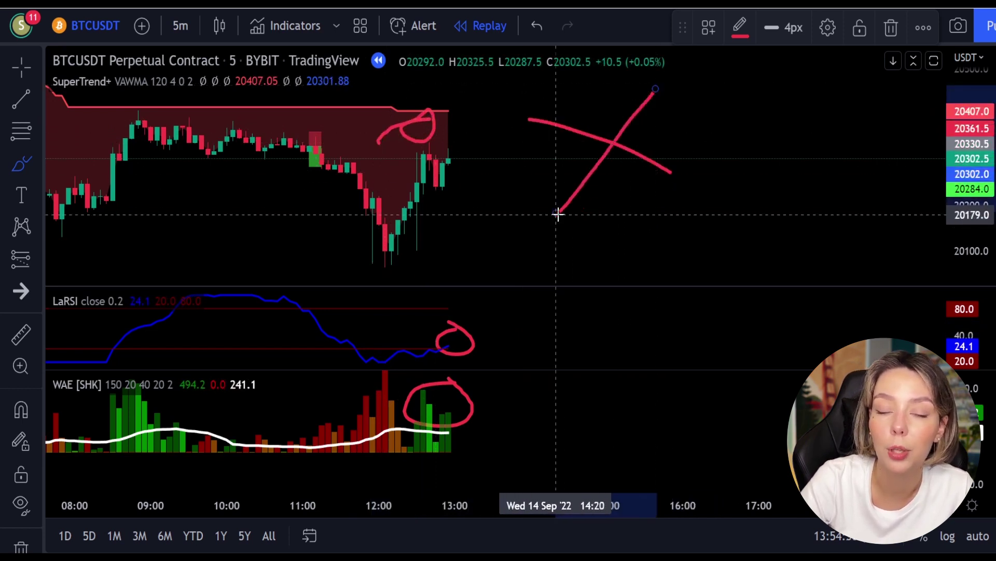
pyautogui.hotkey('ctrl', 'z')
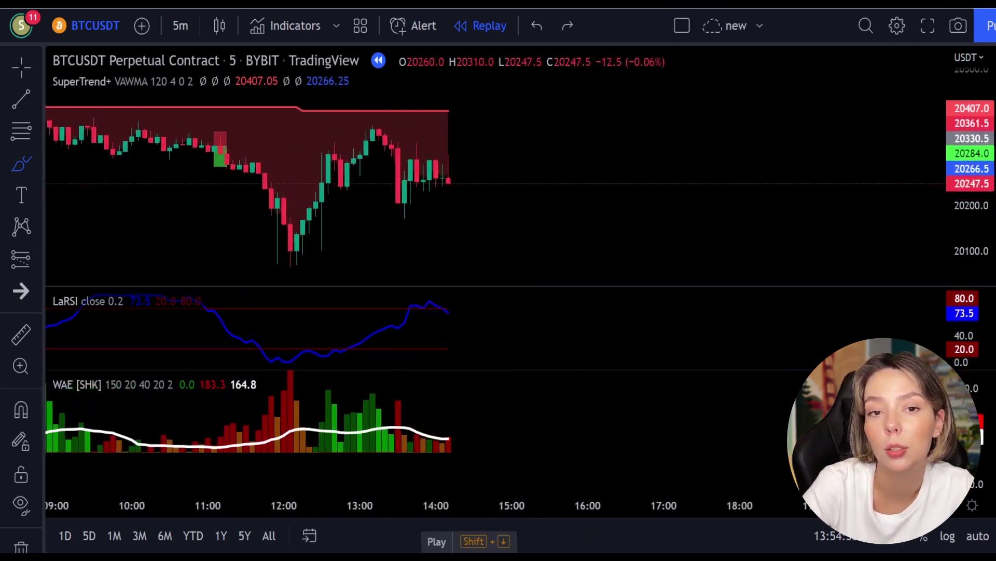
# Pause replay, circle the WAE bars, and undo the annotations.
pyautogui.hotkey('shift', 'Down')
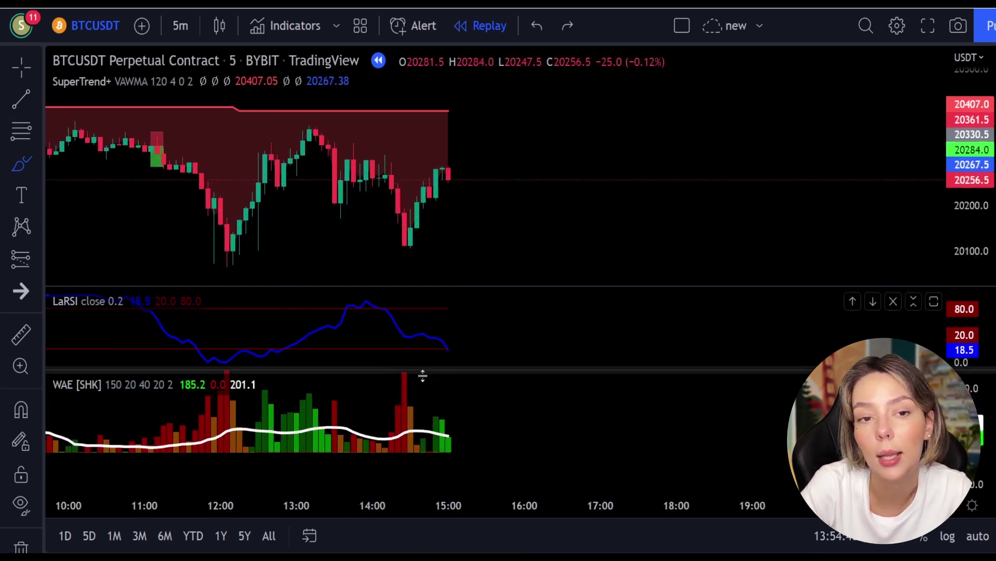
pyautogui.moveTo(418, 403)
pyautogui.mouseDown()
pyautogui.moveTo(390, 446)
pyautogui.moveTo(425, 438)
pyautogui.mouseUp()
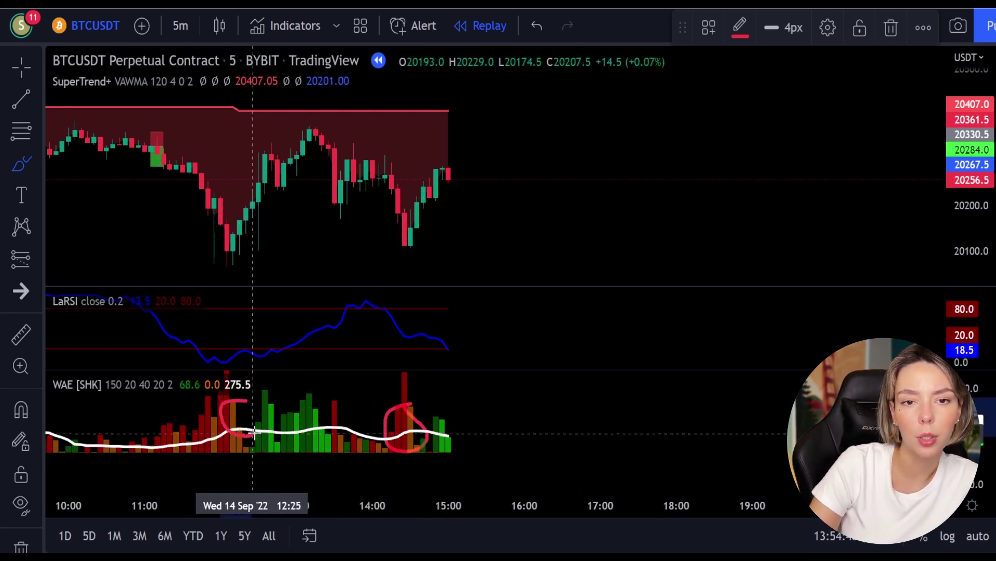
pyautogui.hotkey('ctrl', 'z')
pyautogui.hotkey('ctrl', 'z')
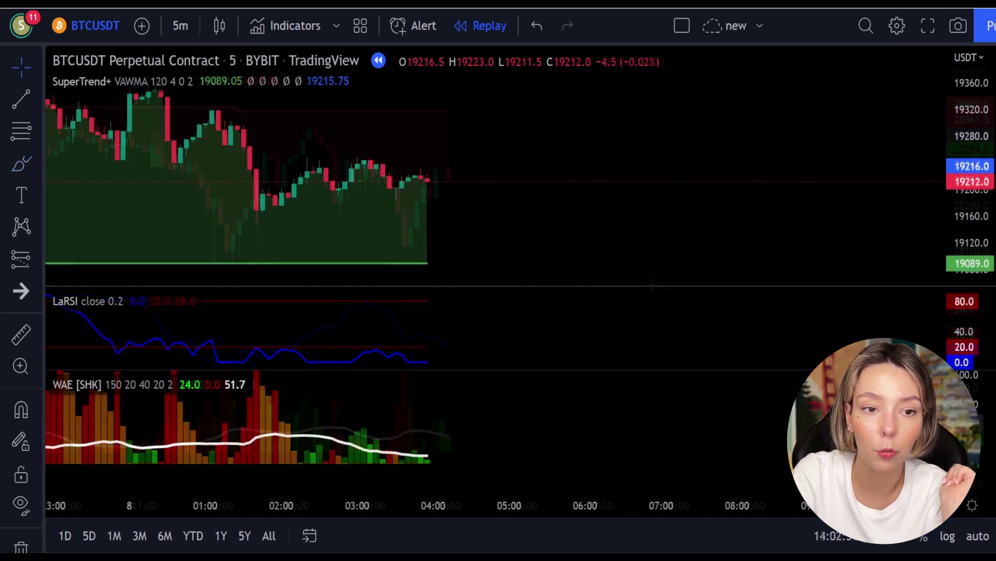
# Pause replay, circle the latest candles and LaRSI low, then undo.
pyautogui.click(437, 541)
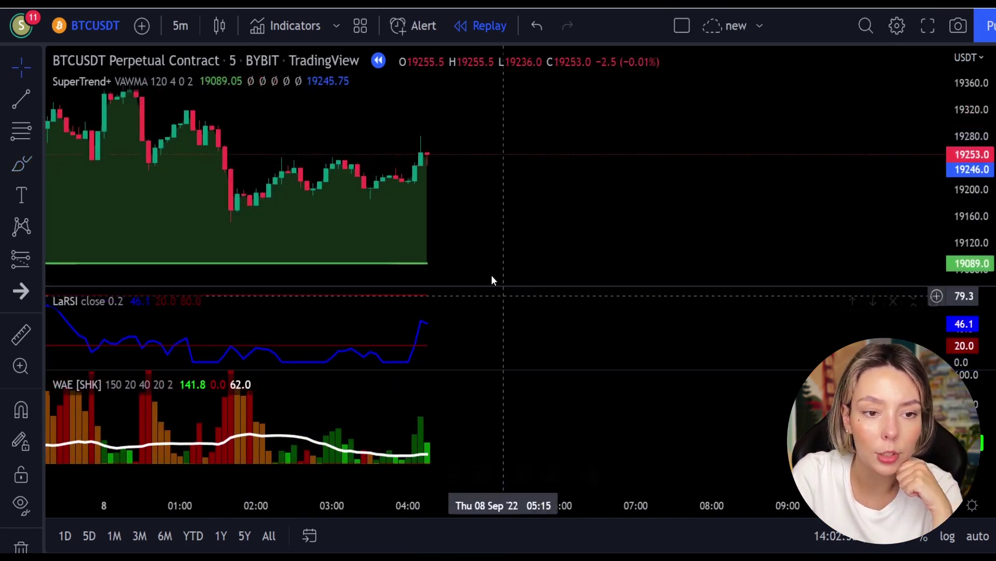
pyautogui.click(28, 167)
pyautogui.moveTo(443, 206)
pyautogui.mouseDown()
pyautogui.moveTo(384, 225)
pyautogui.moveTo(430, 221)
pyautogui.moveTo(420, 202)
pyautogui.mouseUp()
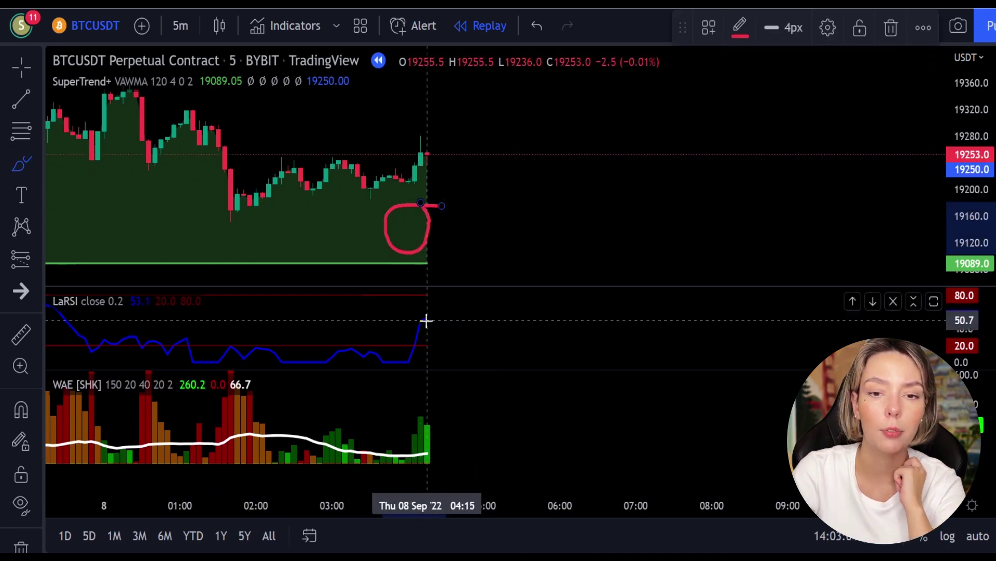
pyautogui.moveTo(419, 332)
pyautogui.mouseDown()
pyautogui.moveTo(409, 334)
pyautogui.moveTo(421, 357)
pyautogui.mouseUp()
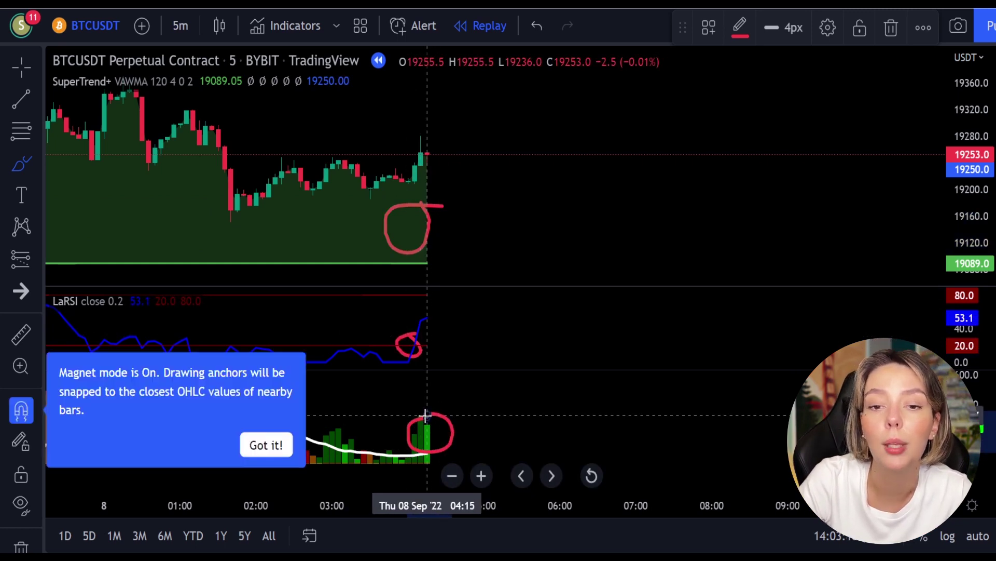
pyautogui.hotkey('ctrl', 'z')
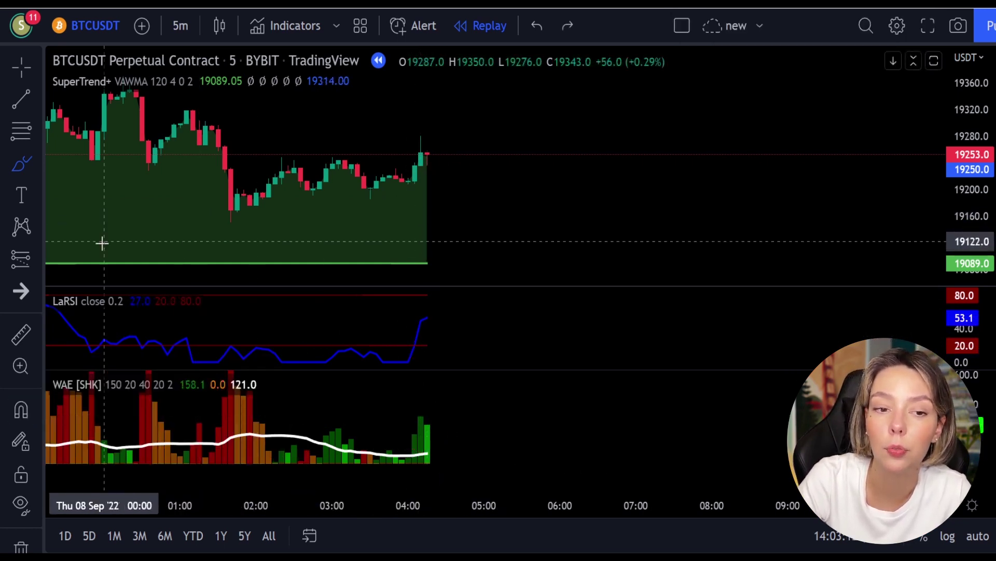
# Place a long position at 19,251.5 with stop 19,180.5 and target 19,359, then replay it to profit.
pyautogui.click(31, 260)
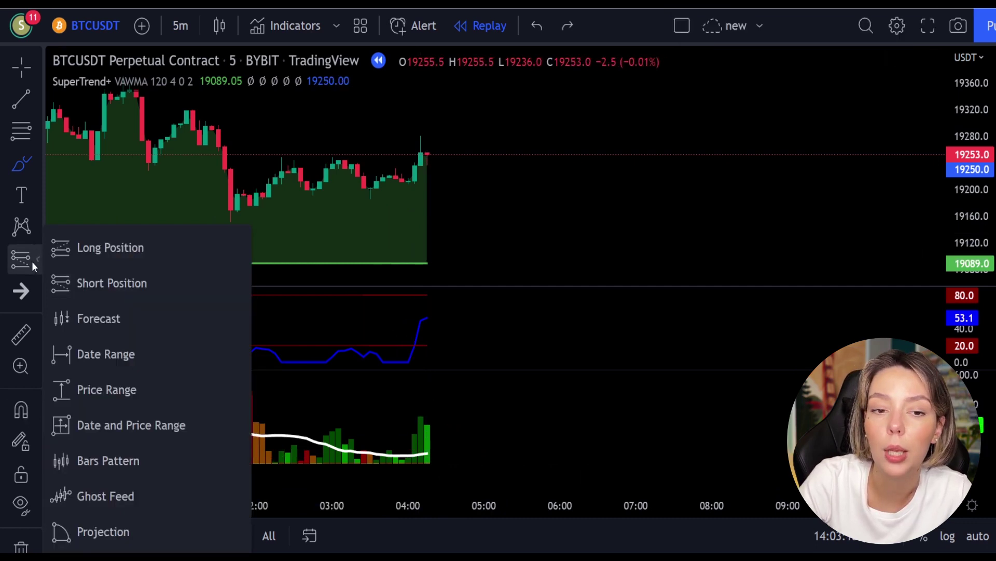
pyautogui.click(85, 256)
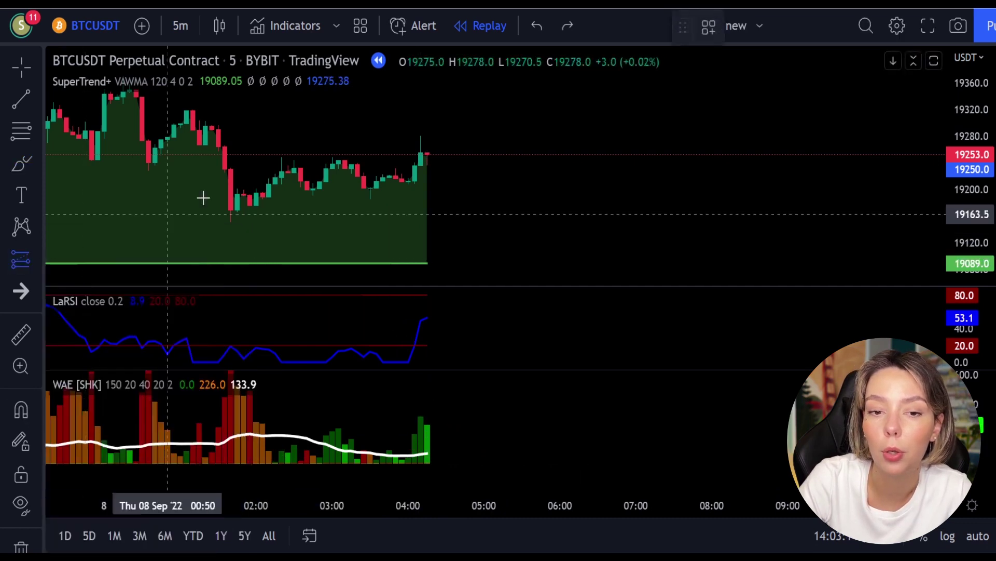
pyautogui.click(429, 154)
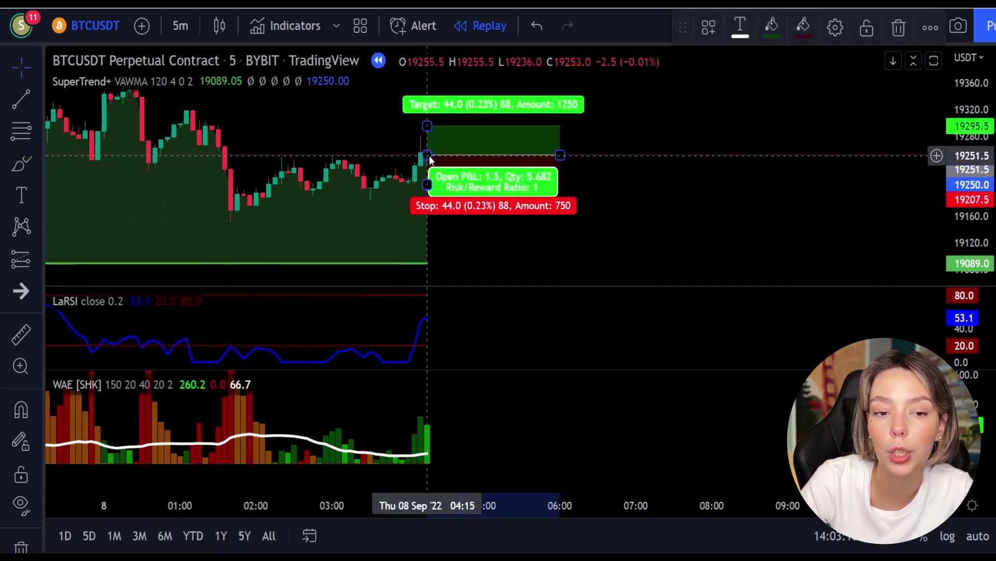
pyautogui.moveTo(429, 186)
pyautogui.mouseDown()
pyautogui.moveTo(429, 202)
pyautogui.moveTo(437, 151)
pyautogui.mouseUp()
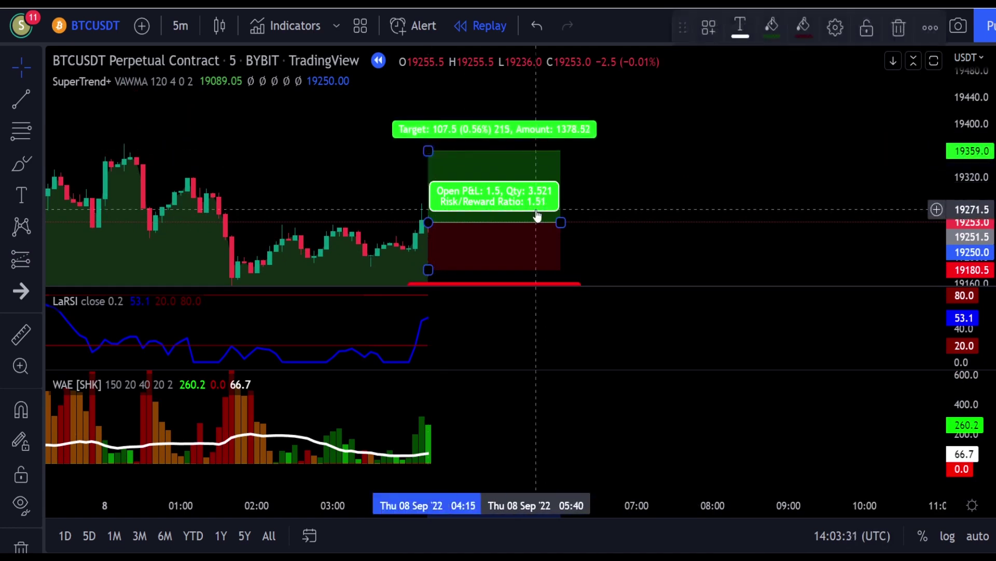
pyautogui.moveTo(560, 222); pyautogui.dragTo(712, 205)
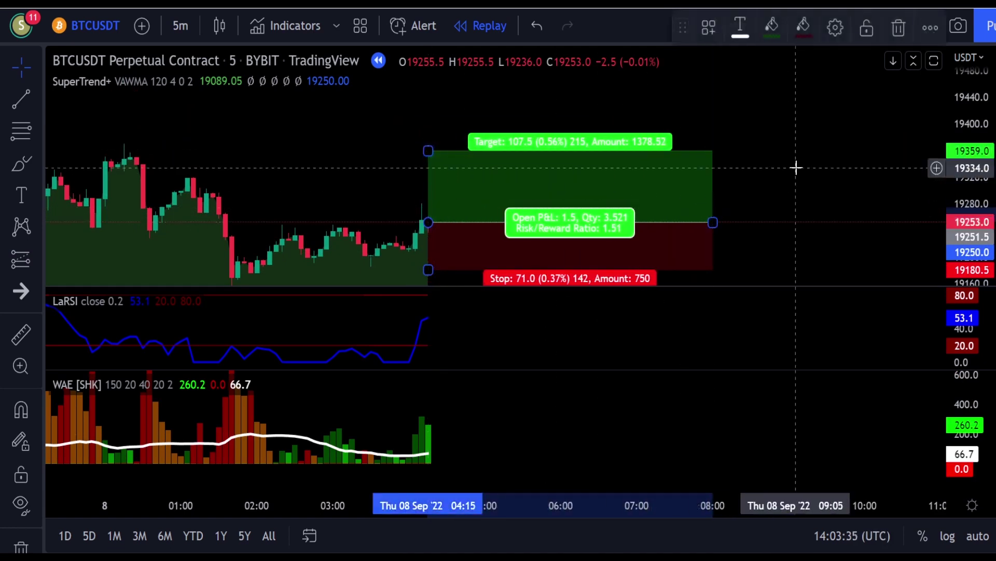
pyautogui.click(797, 164)
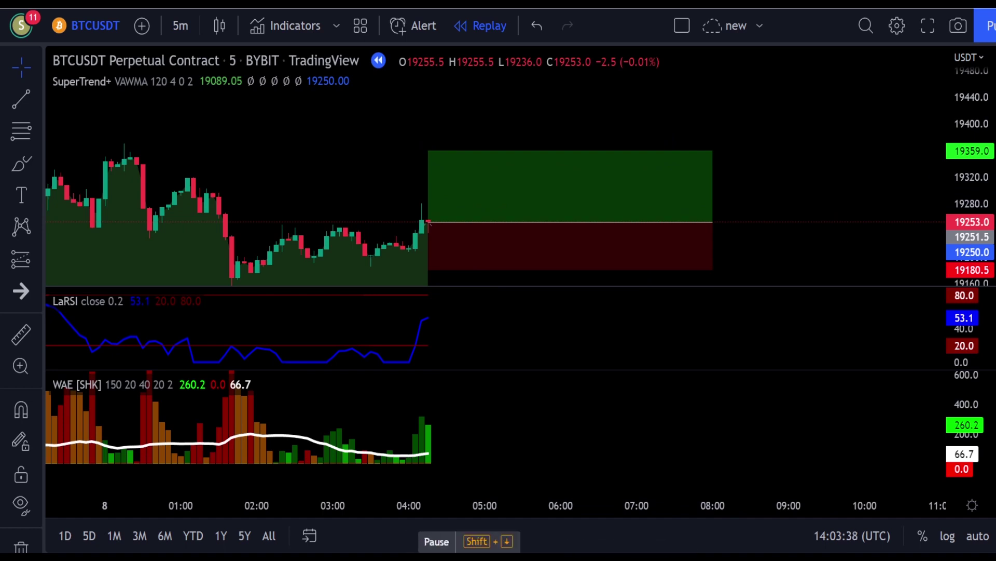
pyautogui.hotkey('shift', 'Down')
pyautogui.moveTo(649, 222); pyautogui.dragTo(384, 250)
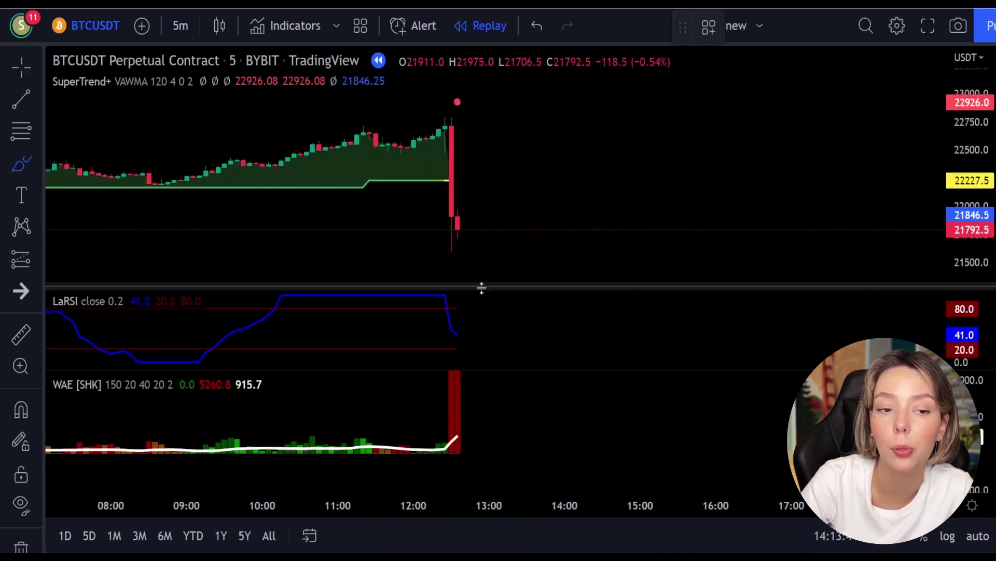
# Circle the LaRSI end, big red WAE bar and red candle top, then undo.
pyautogui.moveTo(456, 303)
pyautogui.mouseDown()
pyautogui.moveTo(423, 311)
pyautogui.moveTo(456, 315)
pyautogui.mouseUp()
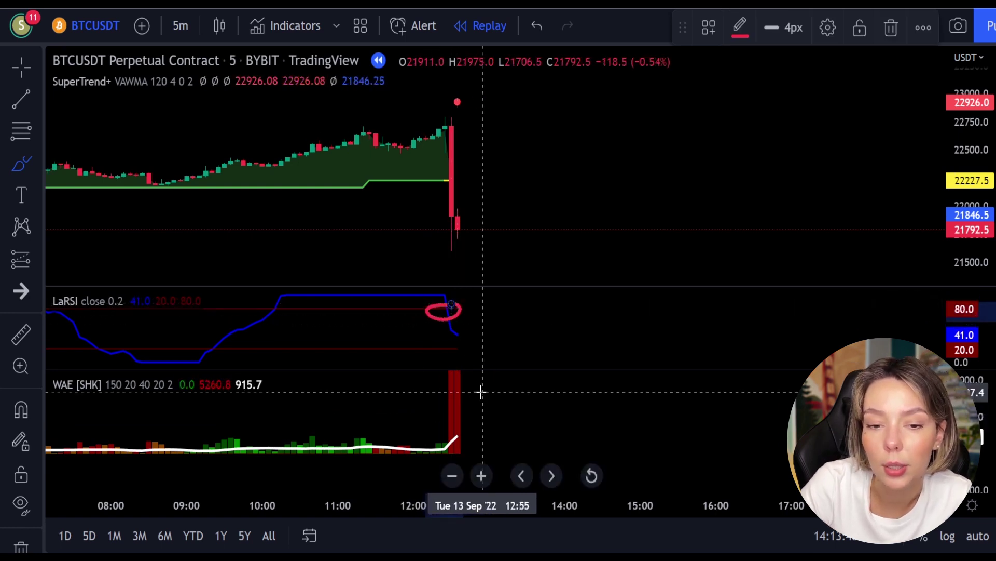
pyautogui.moveTo(478, 390); pyautogui.dragTo(428, 384)
pyautogui.moveTo(451, 440); pyautogui.dragTo(481, 395)
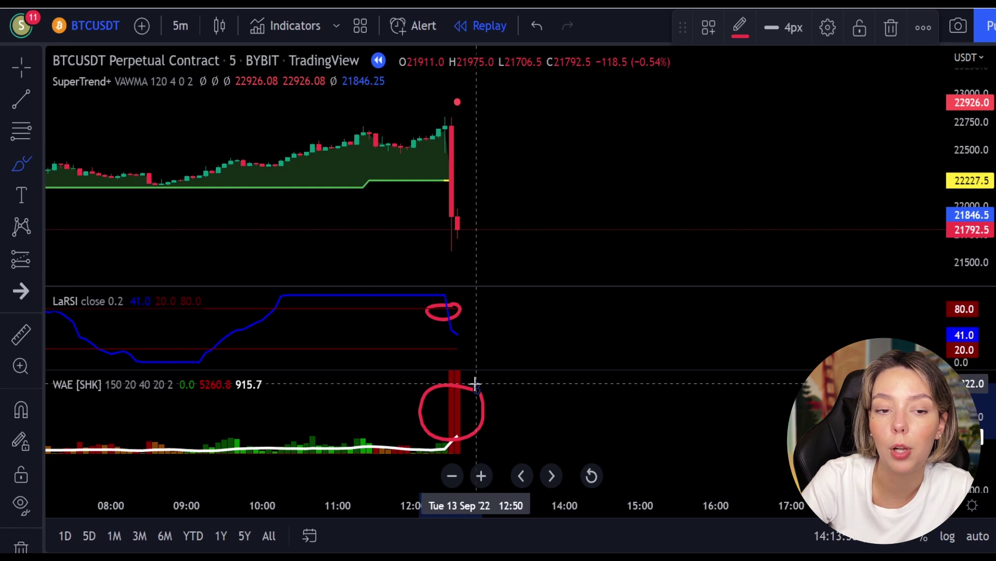
pyautogui.moveTo(472, 94)
pyautogui.mouseDown()
pyautogui.moveTo(456, 93)
pyautogui.moveTo(441, 127)
pyautogui.moveTo(490, 110)
pyautogui.mouseUp()
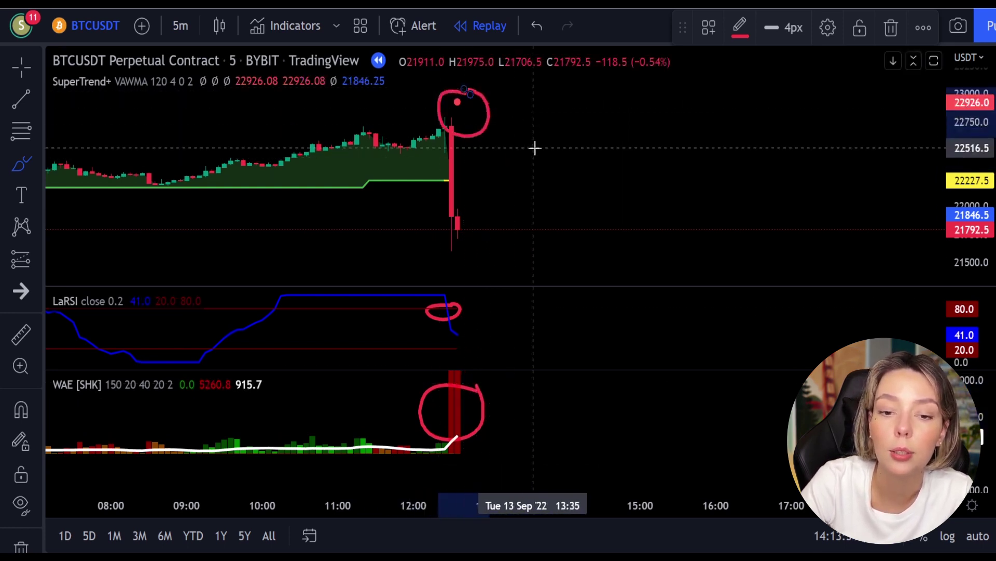
pyautogui.hotkey('ctrl', 'z')
pyautogui.hotkey('ctrl', 'z')
pyautogui.hotkey('ctrl', 'z')
# Place a short position at 21,806 with stop 22,824.5 and target about 20,275.
pyautogui.click(24, 265)
pyautogui.click(112, 283)
pyautogui.click(458, 228)
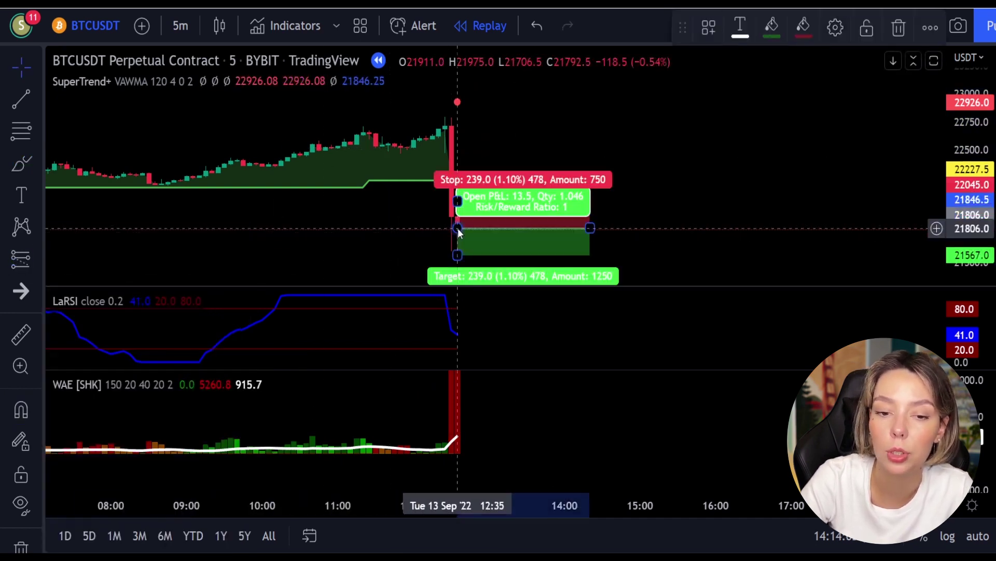
pyautogui.moveTo(457, 200); pyautogui.dragTo(457, 101)
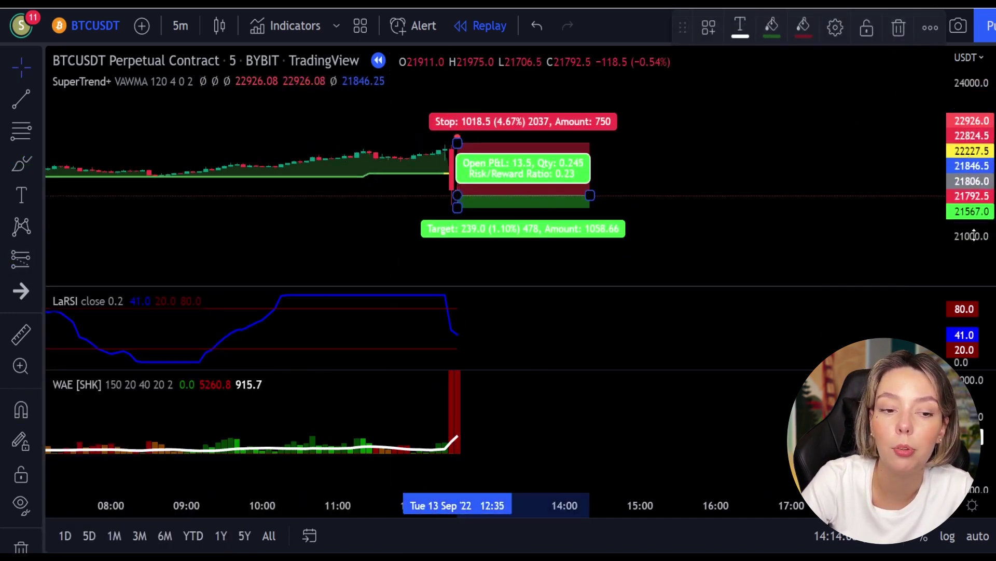
pyautogui.moveTo(457, 207); pyautogui.dragTo(464, 271)
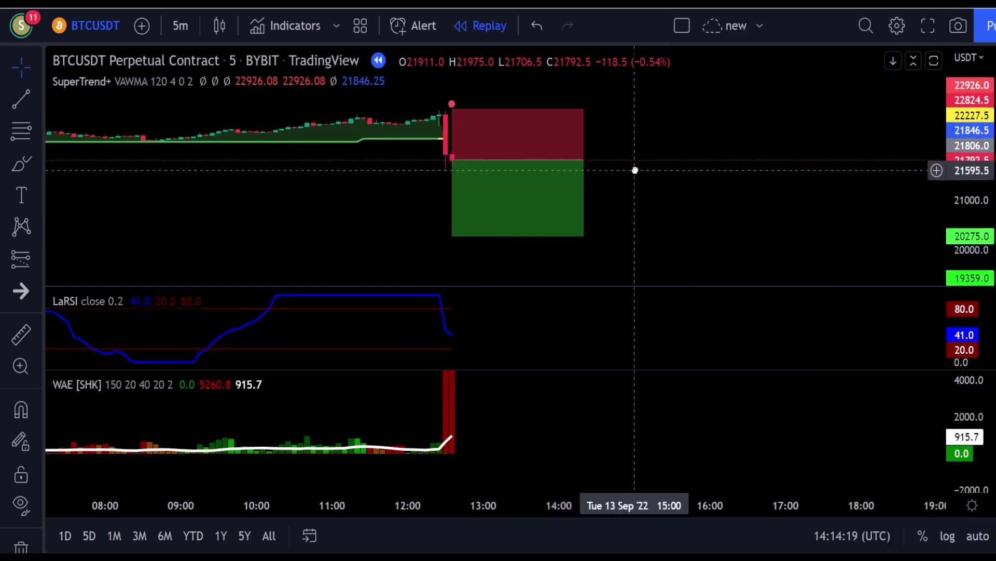
pyautogui.moveTo(583, 133); pyautogui.dragTo(930, 130)
# Replay the 13 September drop down to the short's target, resizing the box, then pause.
pyautogui.moveTo(574, 234); pyautogui.dragTo(498, 262)
pyautogui.hotkey('shift', 'Down')
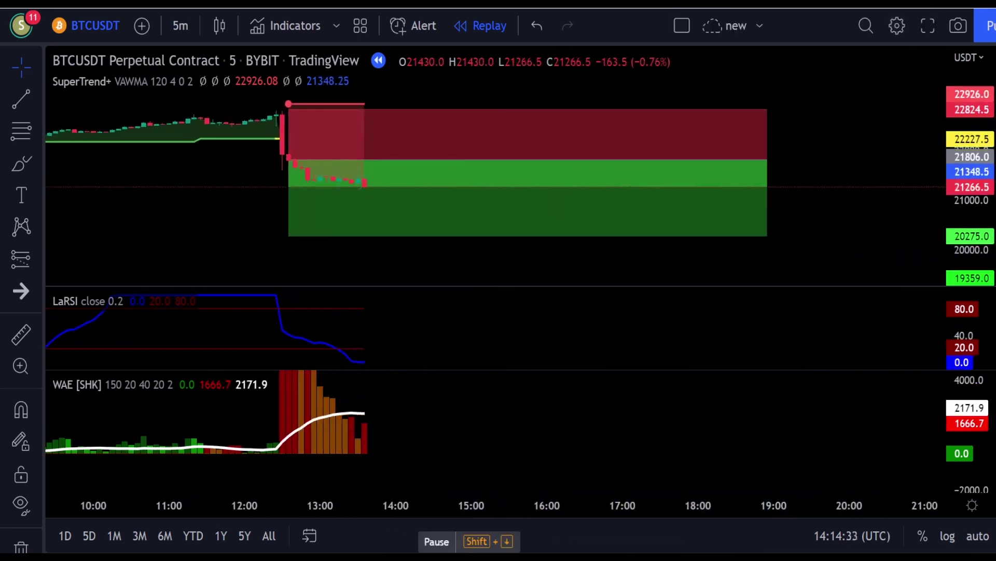
pyautogui.moveTo(389, 145); pyautogui.dragTo(805, 131)
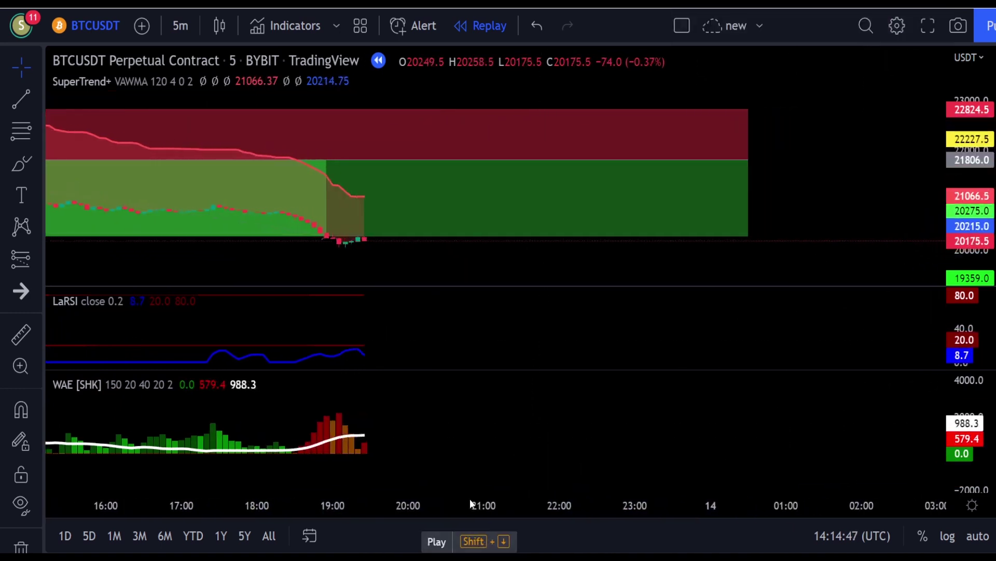
pyautogui.moveTo(747, 156); pyautogui.dragTo(326, 173)
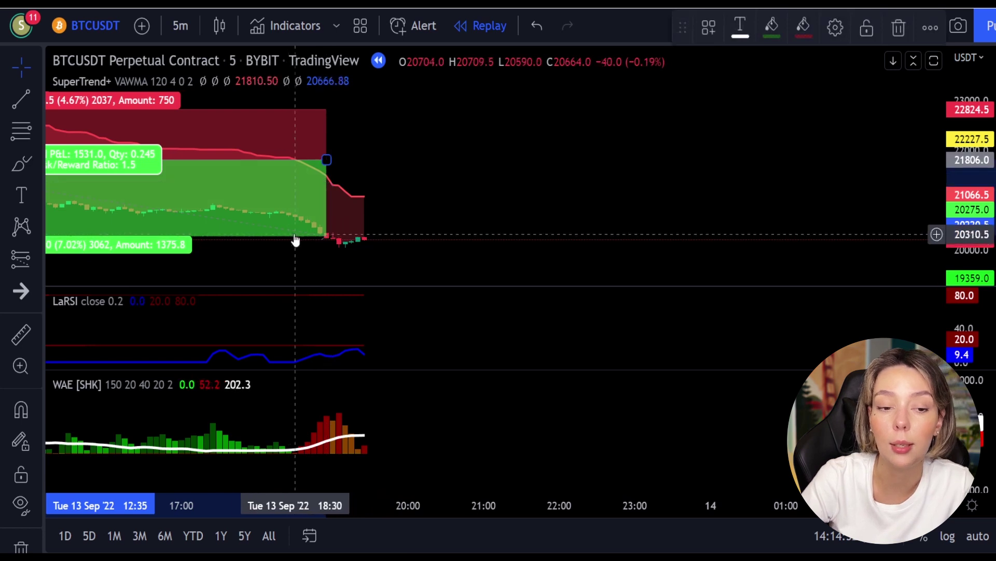
pyautogui.moveTo(258, 258); pyautogui.dragTo(471, 245)
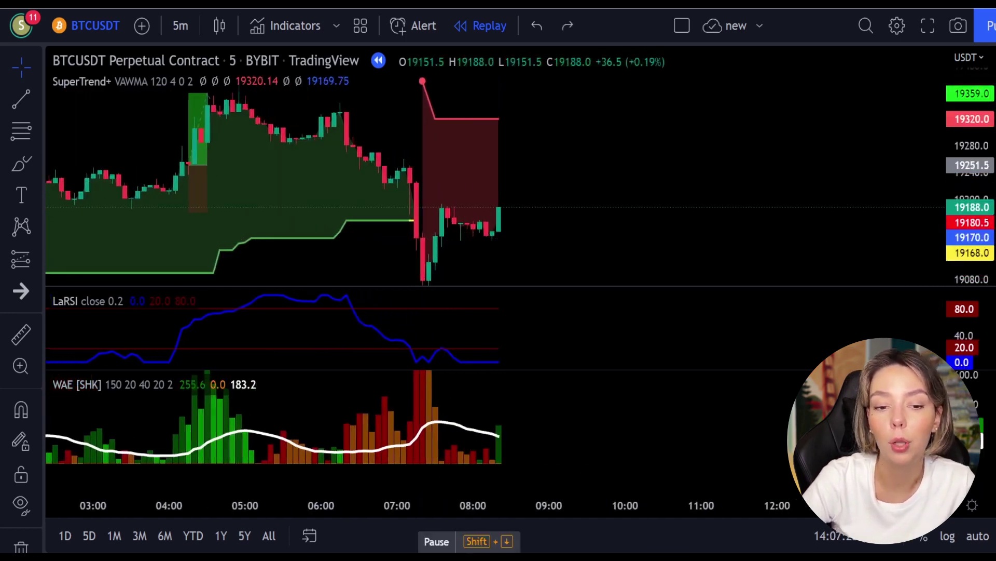
pyautogui.hotkey('shift', 'Down')
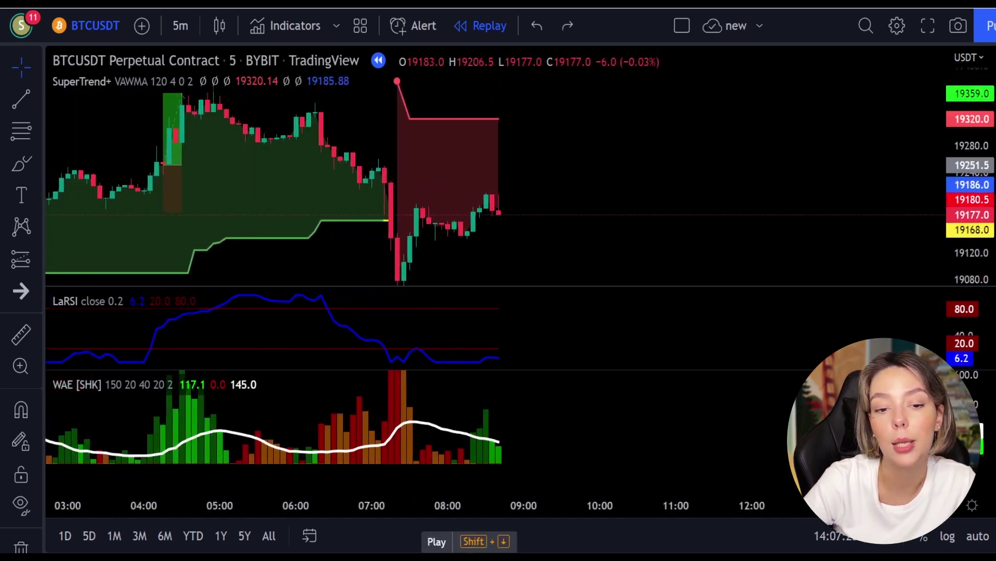